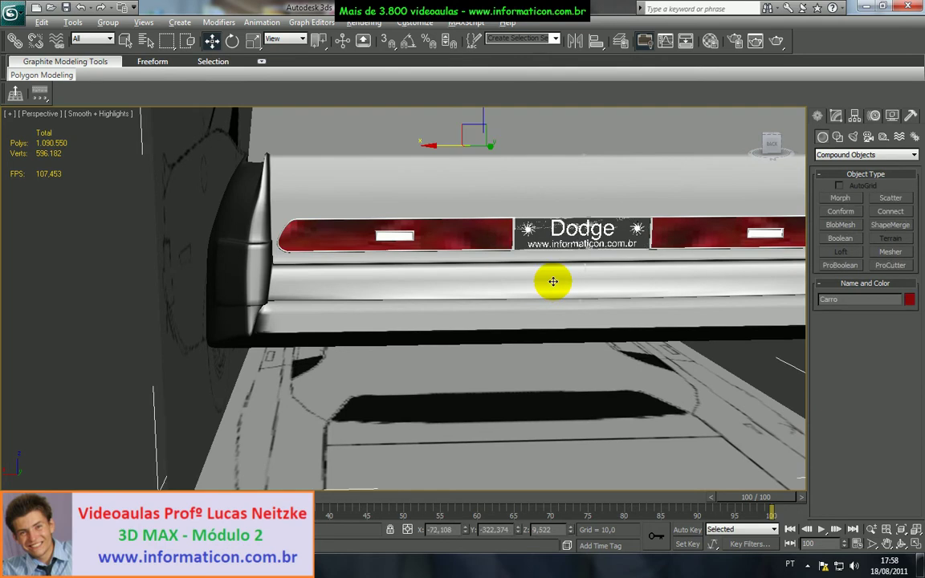
- Examine the car's rear in the Back view, solid and see-through, and compare the bumper with the dodge-charger drawing in Paint
key(v)
click(562, 312)
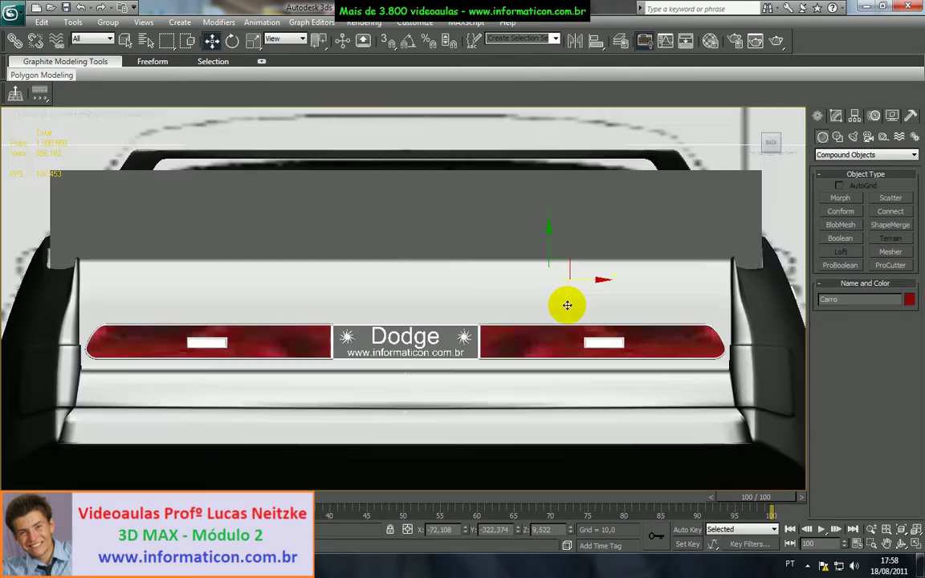
middle_drag(513, 289, 539, 287)
scroll(547, 273, down, 5)
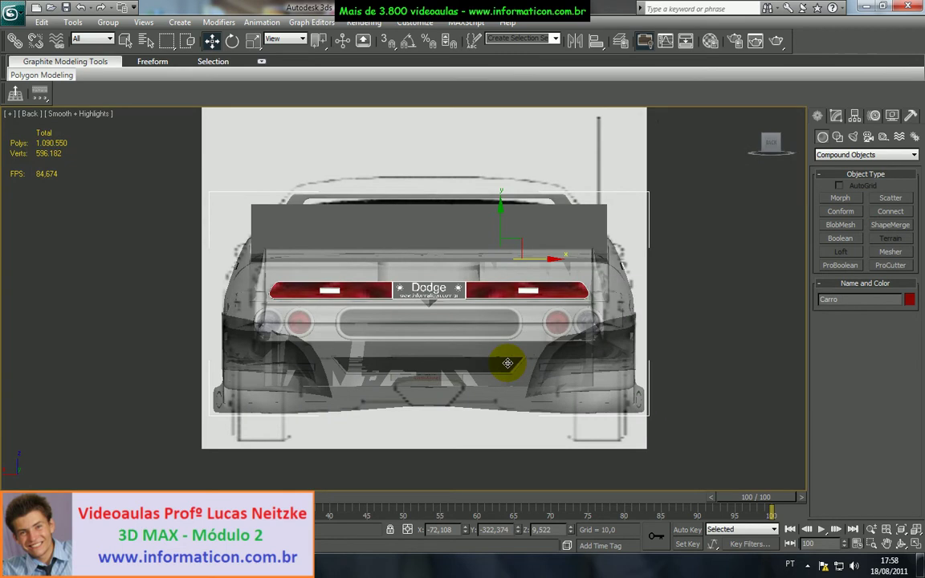
scroll(508, 363, up, 2)
middle_drag(508, 363, 557, 280)
scroll(546, 319, up, 4)
key(alt+x)
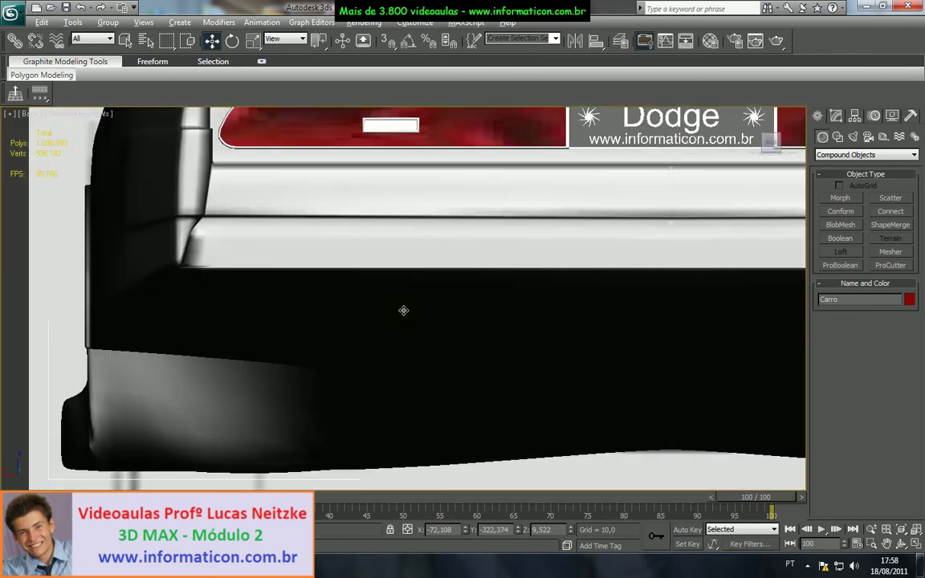
middle_drag(366, 300, 332, 374)
scroll(333, 373, down, 4)
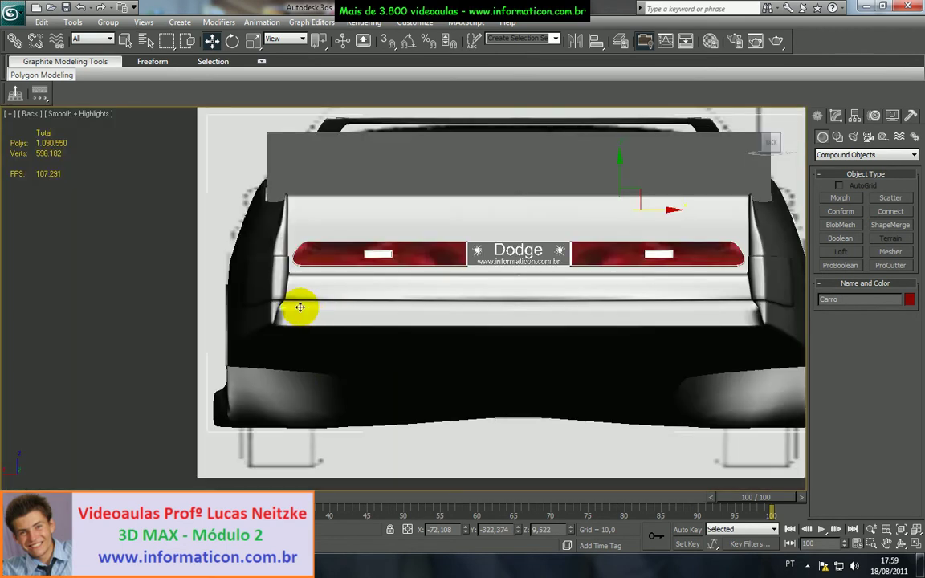
scroll(300, 306, up, 4)
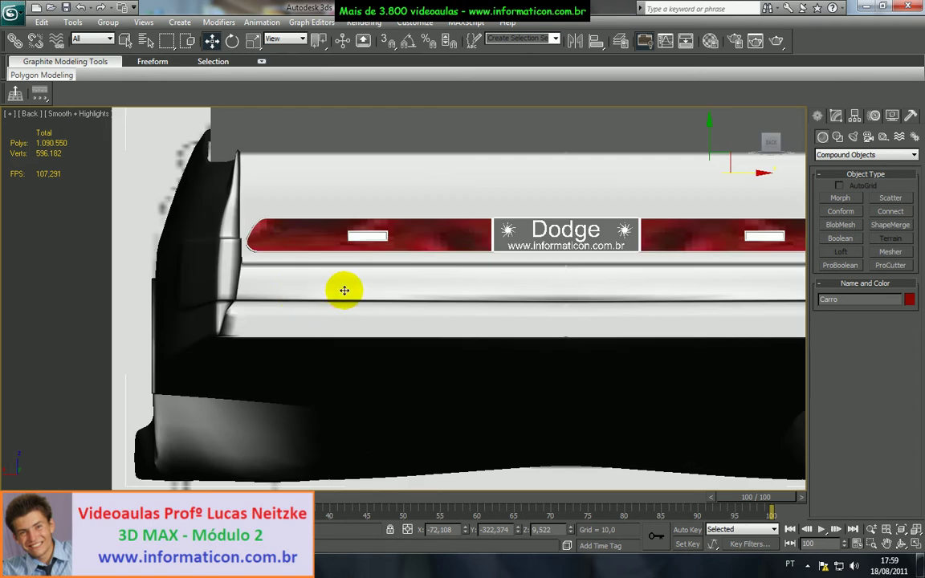
scroll(351, 291, down, 3)
scroll(610, 347, up, 1)
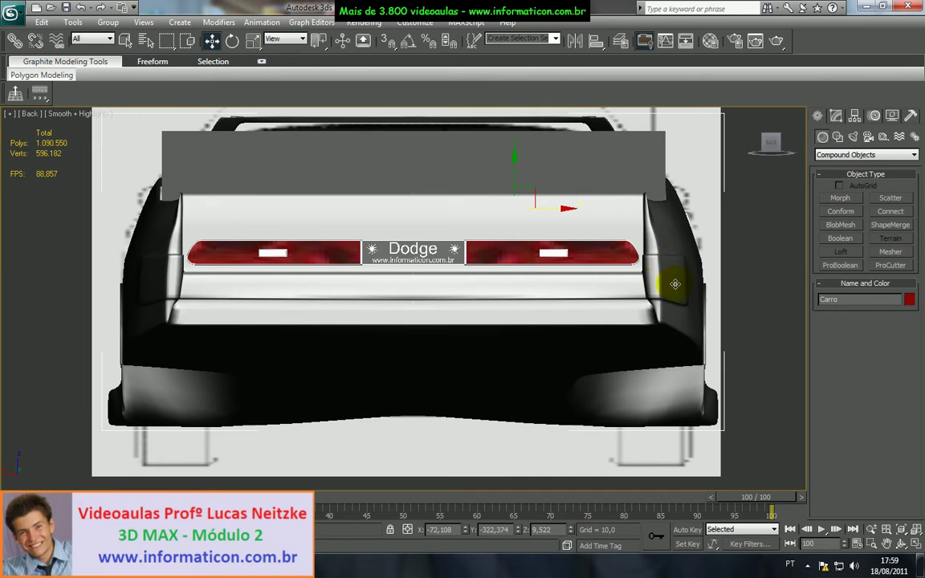
key(alt+x)
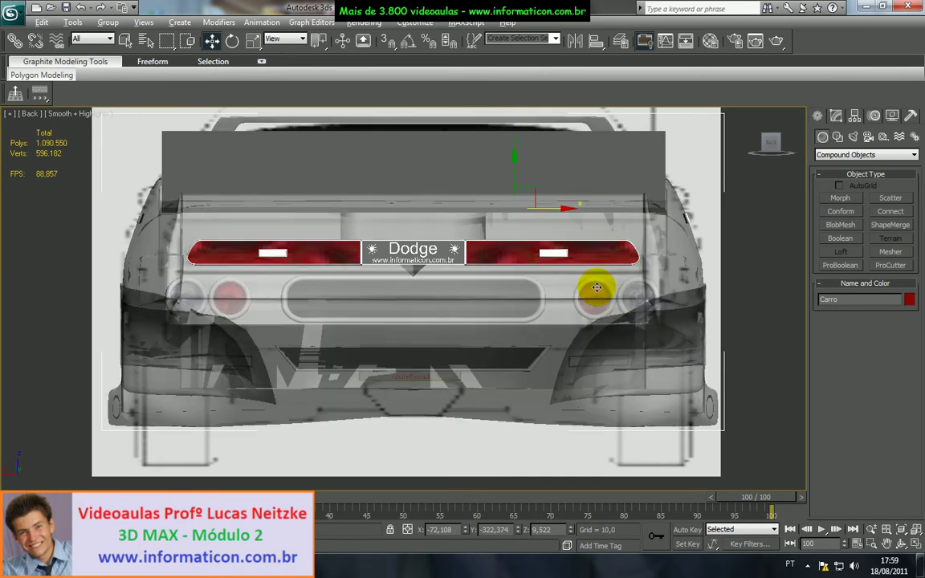
key(alt+x)
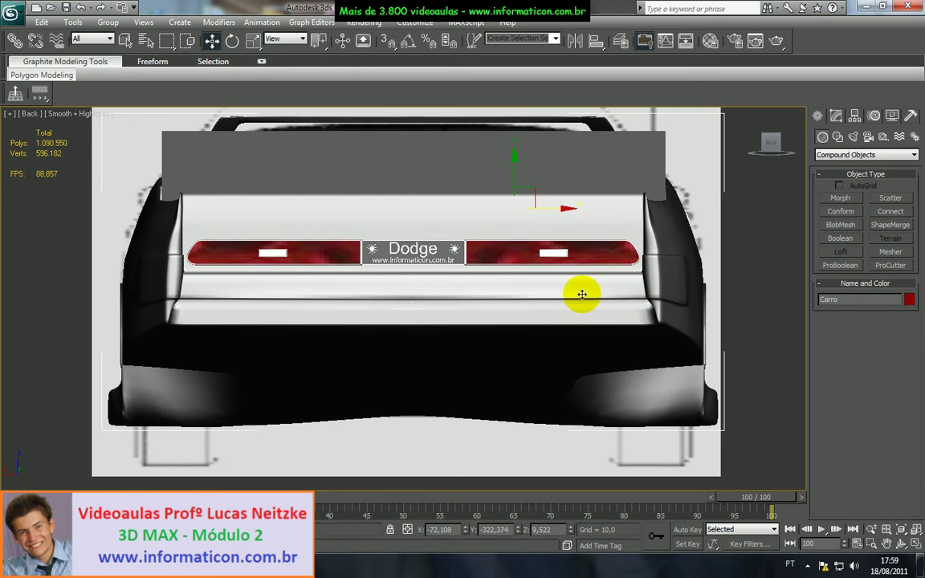
key(alt+x)
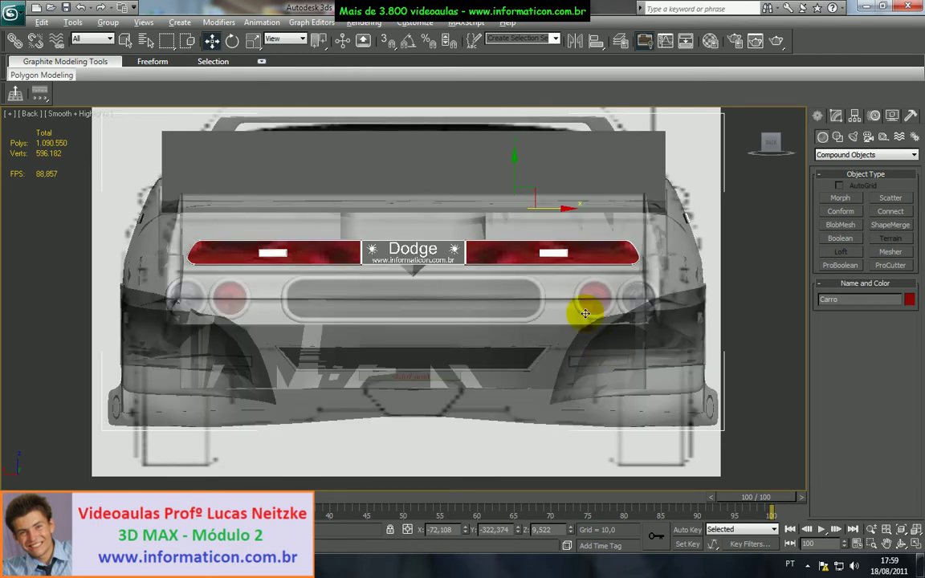
key(alt+x)
key(alt+Tab)
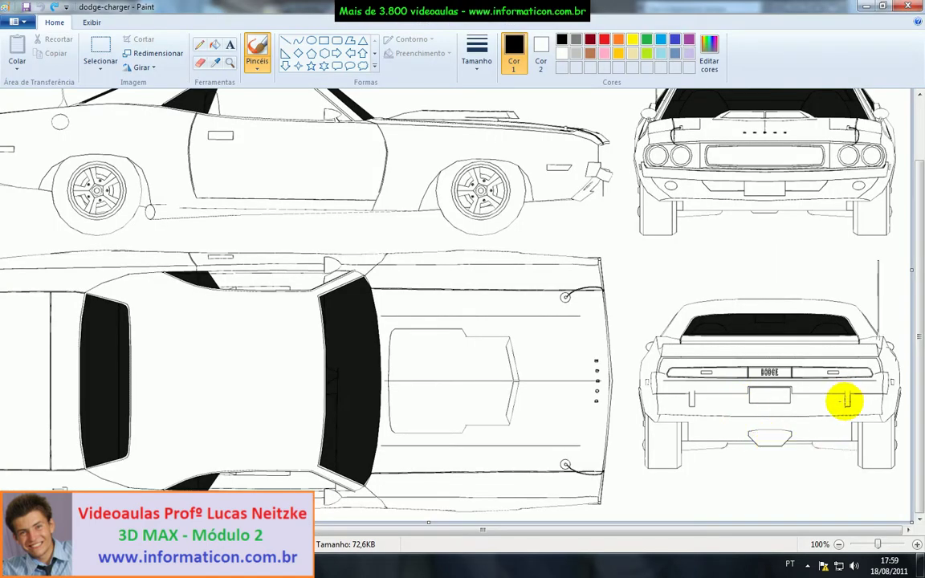
key(alt+Tab)
- Create a box about 22.7 long, 9.9 wide and 1.9 high in the Back view, on the rear bumper beneath the right tail light
middle_drag(614, 303, 605, 345)
scroll(598, 345, up, 5)
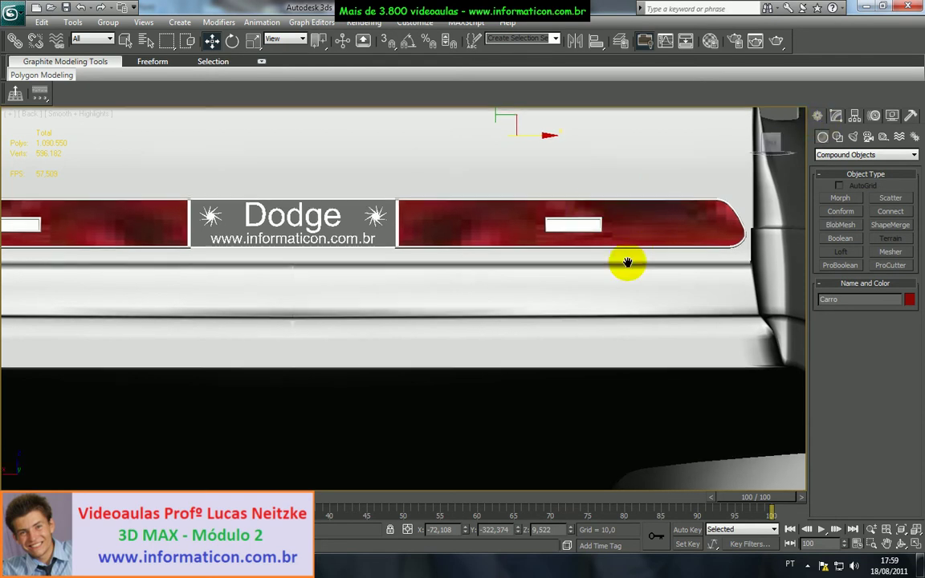
click(826, 154)
click(830, 166)
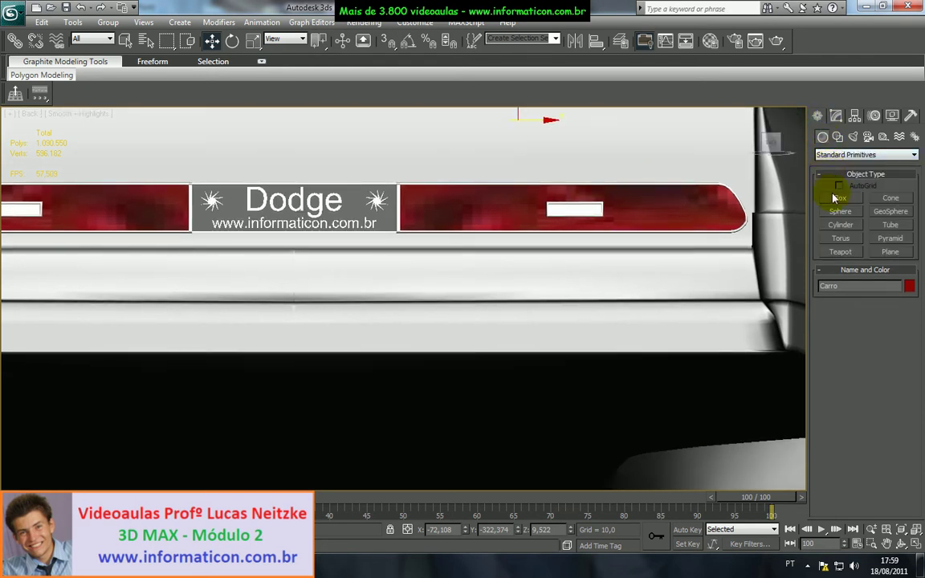
click(838, 198)
middle_drag(535, 328, 536, 347)
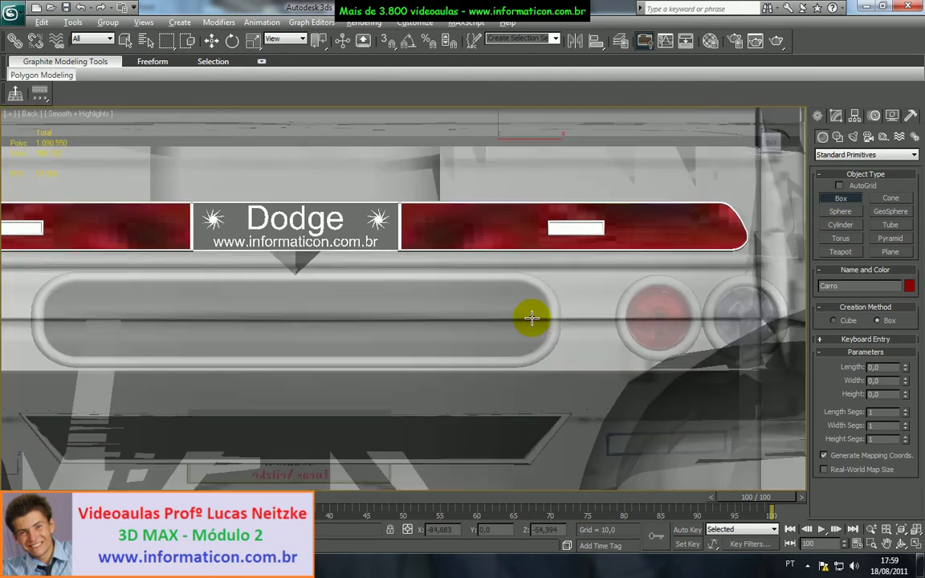
scroll(559, 336, down, 2)
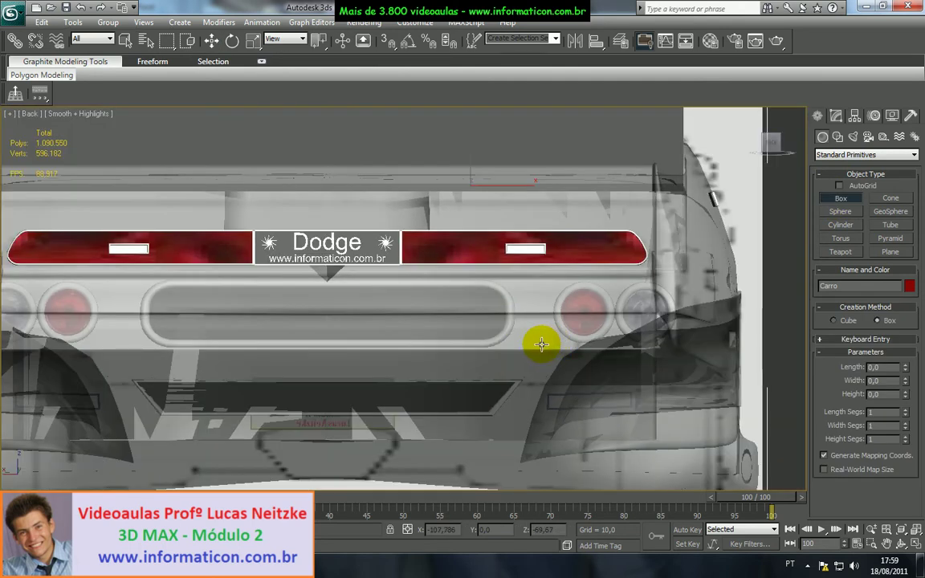
middle_drag(541, 344, 552, 323)
drag(571, 291, 593, 330)
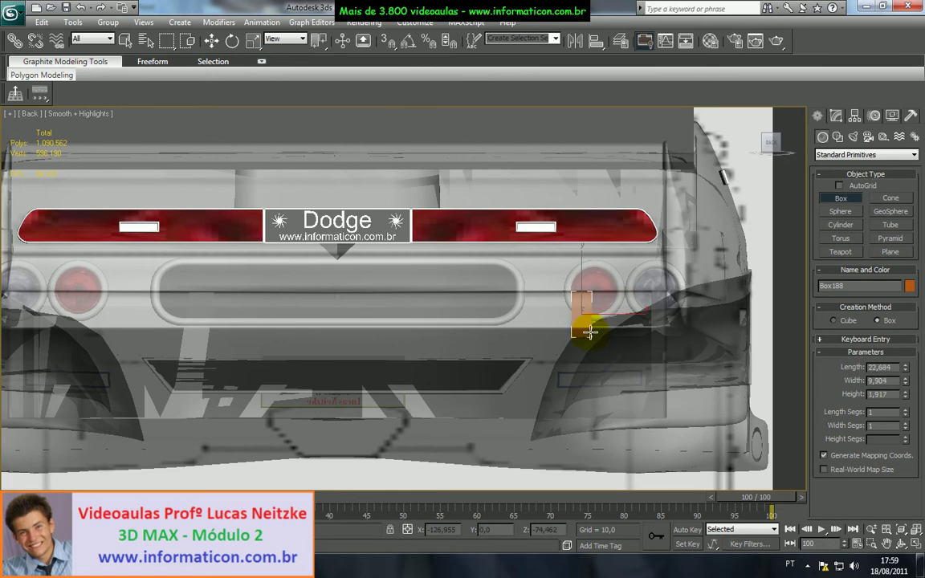
key(w)
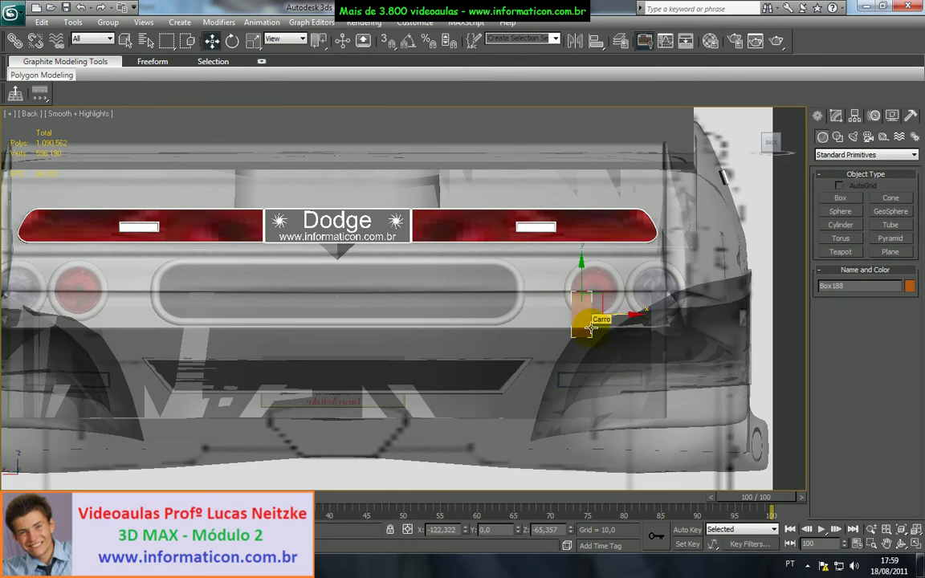
- Move the box along Y to about 501 so it sits behind the car's rear bumper
key(p)
key(z)
scroll(514, 355, down, 7)
alt+middle_drag(508, 359, 445, 351)
drag(388, 310, 245, 426)
key(z)
alt+middle_drag(363, 397, 467, 394)
scroll(468, 395, down, 7)
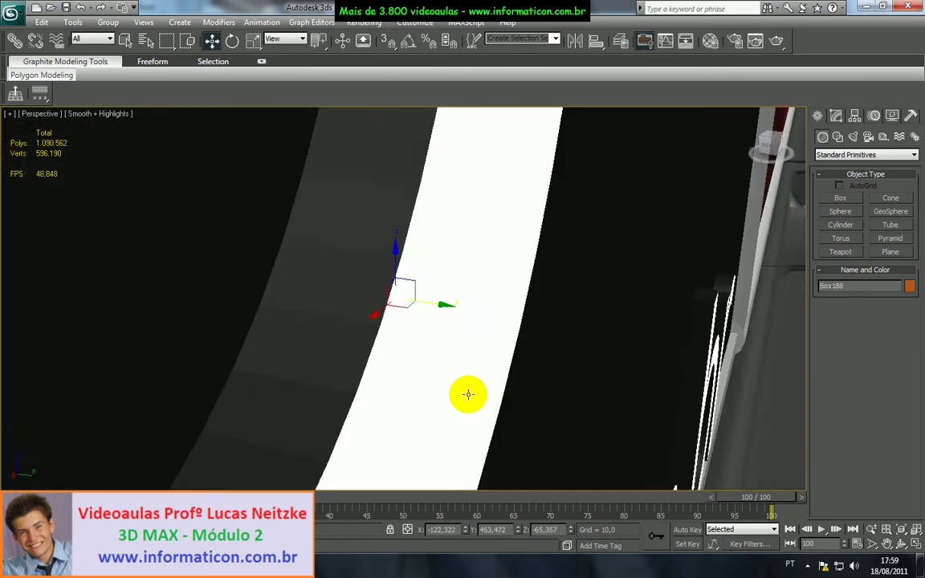
drag(436, 303, 594, 305)
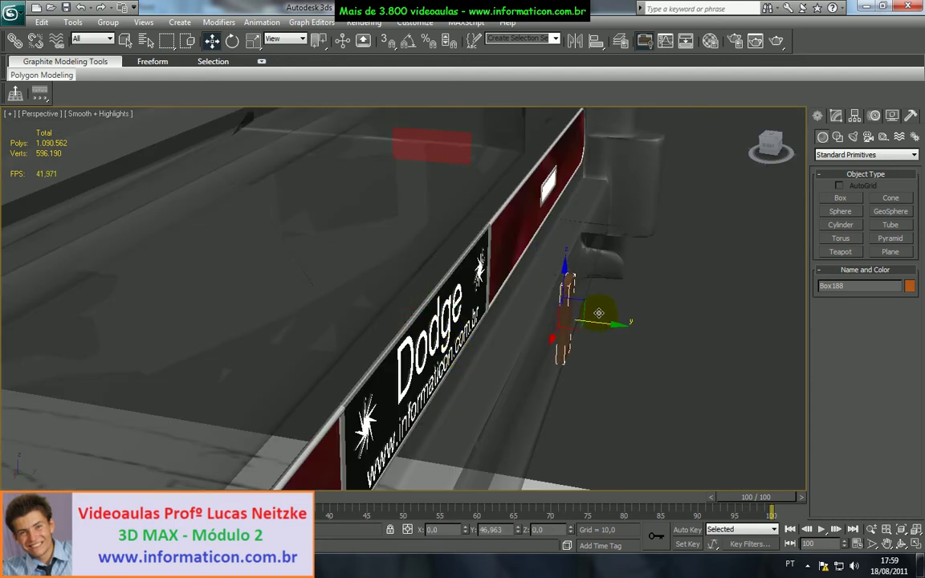
- Raise the box to about Z -60 and push it along Y to about 497.6, against the rear bumper
scroll(562, 346, down, 3)
scroll(562, 351, up, 4)
click(514, 326)
scroll(567, 346, up, 2)
mouse_move(567, 345)
alt+middle_down()
mouse_move(632, 354)
mouse_move(574, 321)
mouse_move(500, 339)
mouse_move(477, 323)
mouse_move(440, 323)
mouse_move(481, 330)
alt+middle_up()
key(alt+Tab)
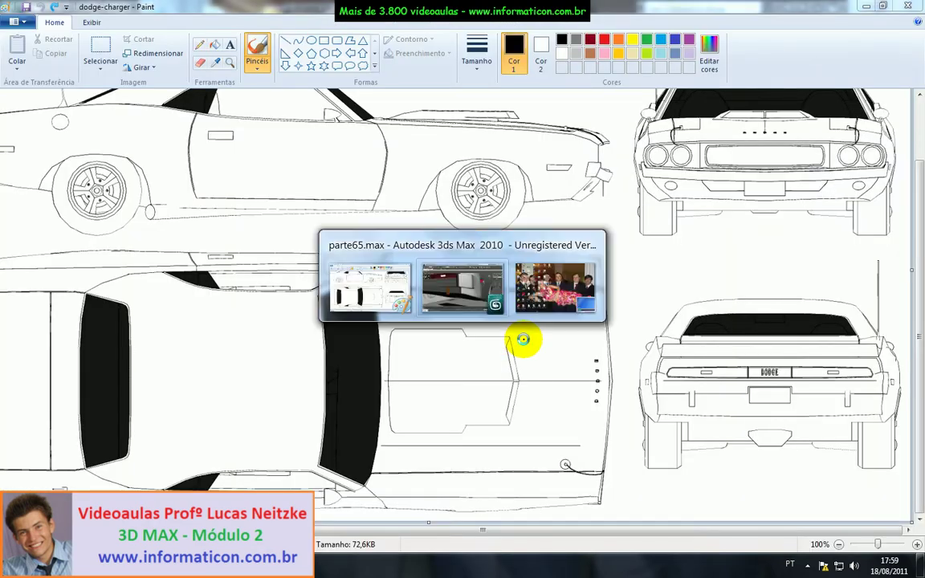
key(alt+Tab)
alt+middle_drag(552, 340, 610, 333)
click(526, 302)
alt+middle_drag(526, 303, 630, 310)
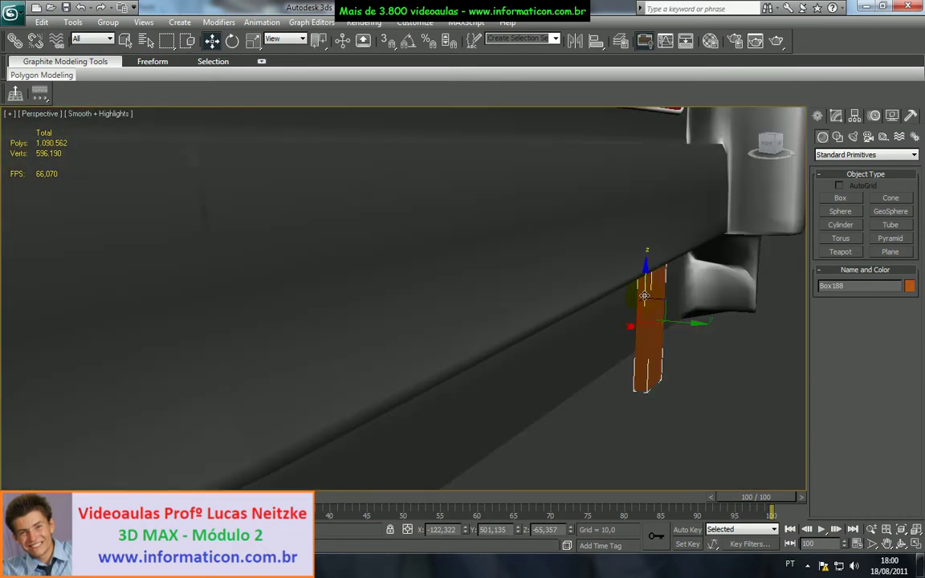
alt+middle_drag(647, 269, 674, 280)
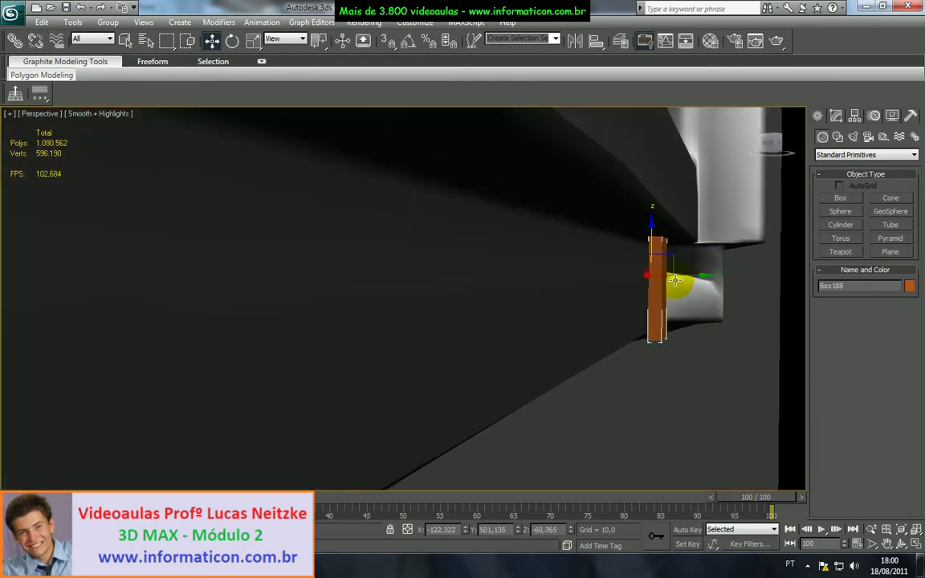
drag(686, 276, 665, 276)
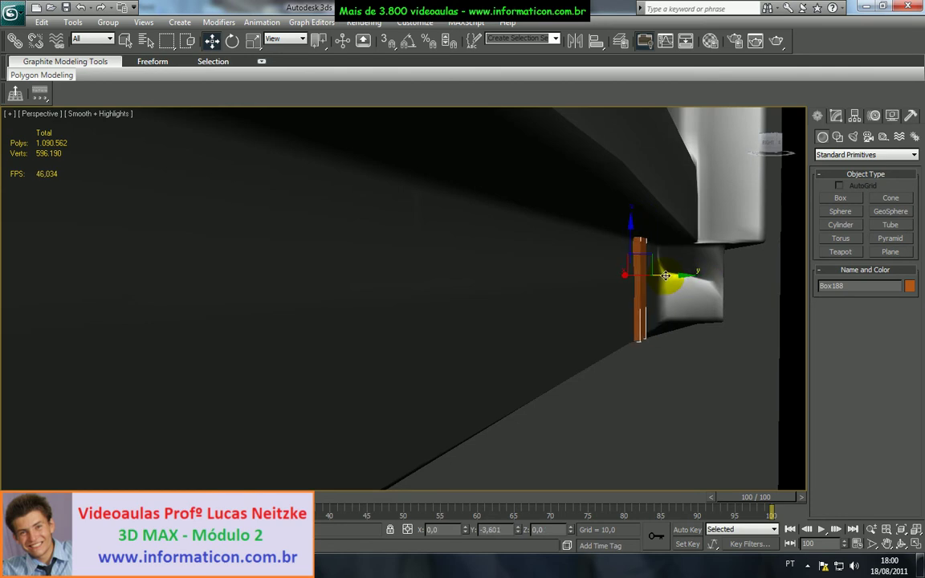
mouse_move(666, 276)
alt+middle_down()
mouse_move(616, 337)
mouse_move(553, 343)
mouse_move(482, 388)
mouse_move(473, 373)
mouse_move(492, 336)
mouse_move(438, 340)
mouse_move(474, 366)
mouse_move(409, 347)
mouse_move(594, 374)
mouse_move(626, 289)
mouse_move(585, 310)
mouse_move(547, 296)
alt+middle_up()
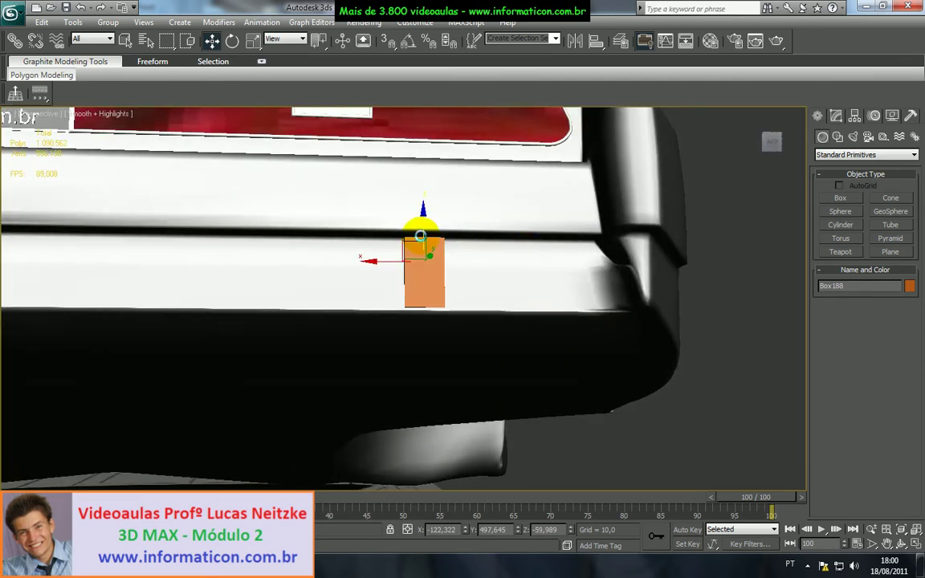
- Compare the box's height with the bumper blocks in the Paint drawing and raise it slightly to about Z -59.4
key(alt+Tab)
key(alt+Tab)
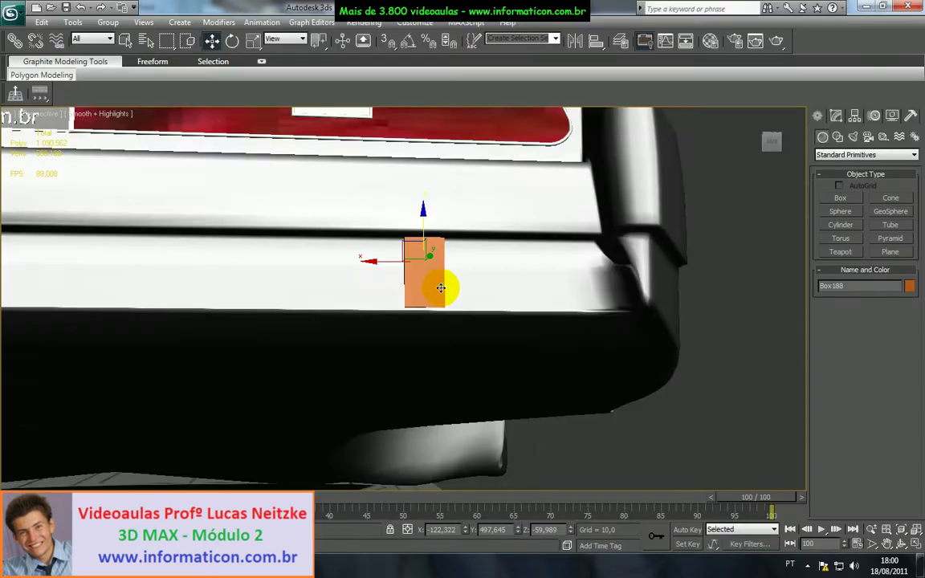
scroll(439, 292, down, 4)
key(alt+Tab)
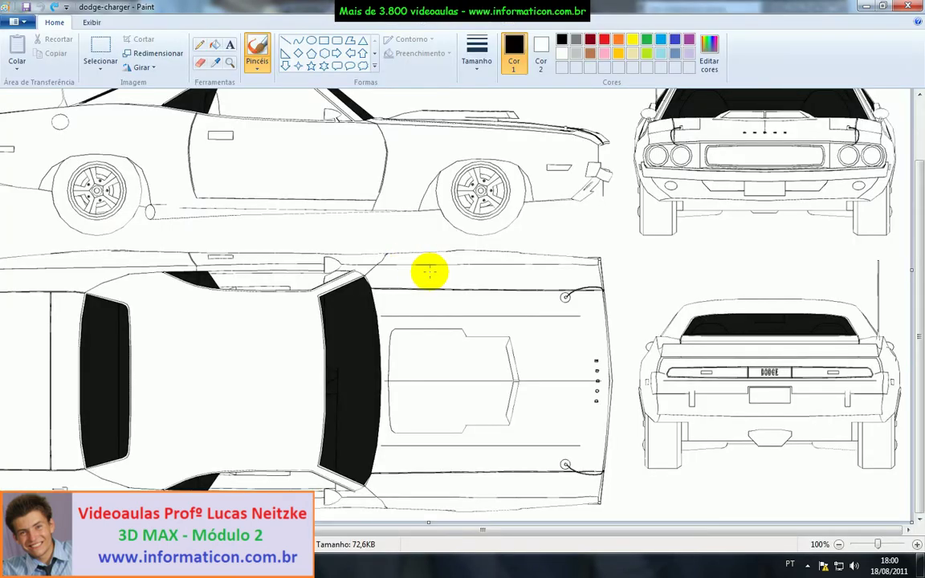
key(alt+Tab)
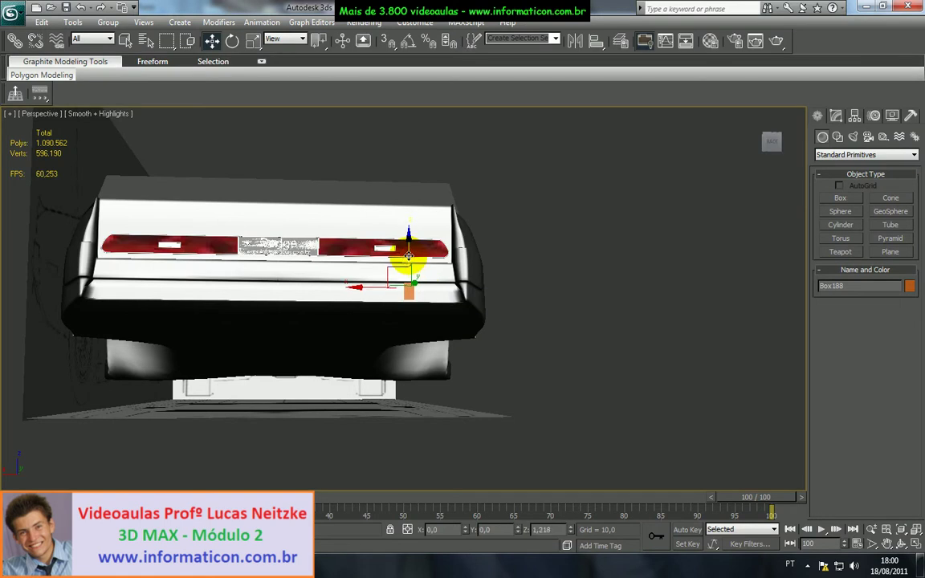
- Copy the box along X in the Back view to the opposite side of the rear bumper, at about X 113.9
key(v)
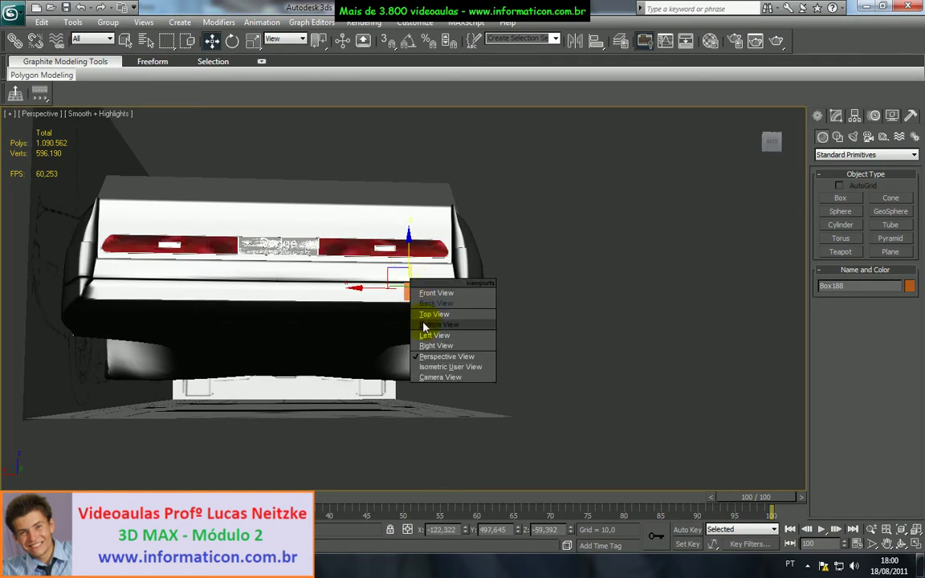
click(425, 318)
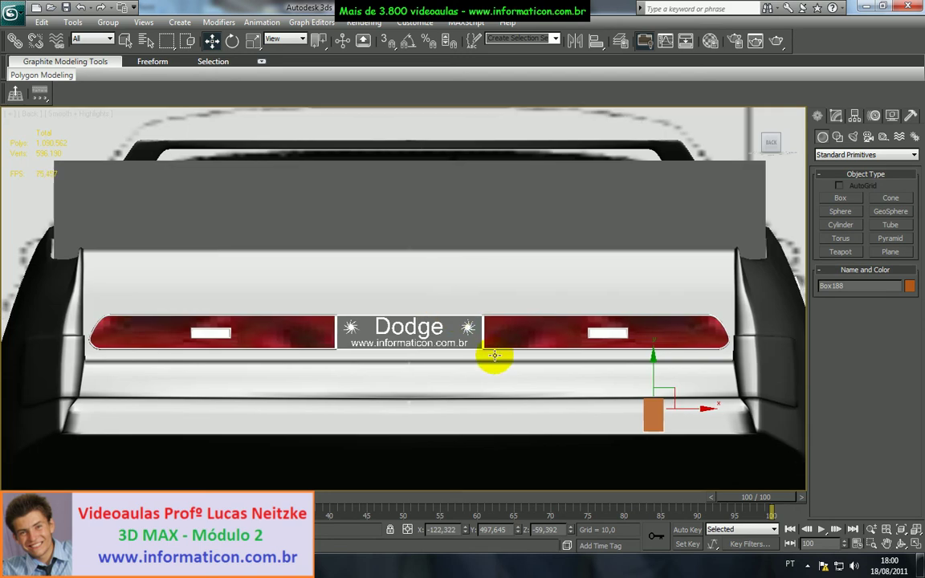
mouse_move(677, 408)
shift+mouse_down()
mouse_move(185, 407)
mouse_move(272, 387)
mouse_move(200, 386)
mouse_move(222, 384)
mouse_move(210, 378)
shift+mouse_up()
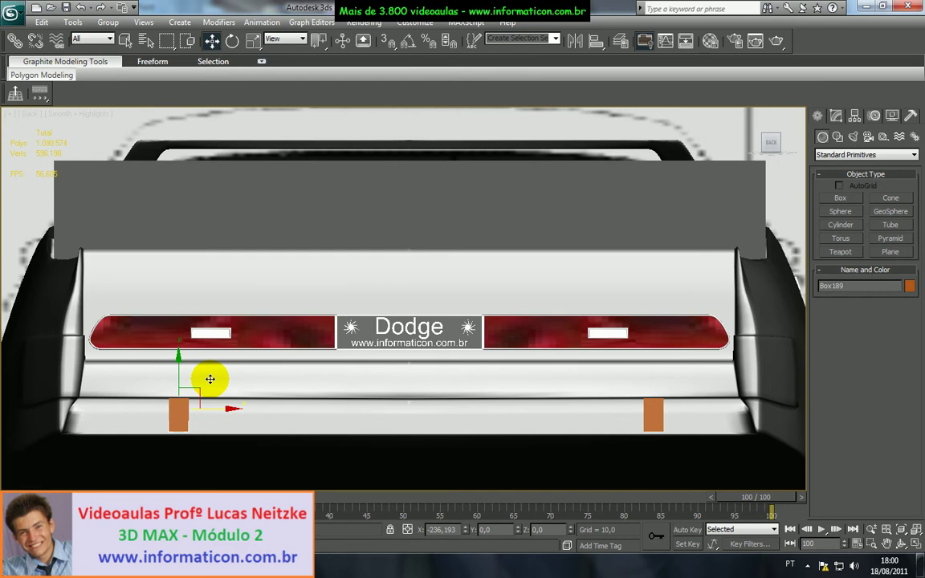
shift+drag(210, 385, 211, 385)
click(474, 338)
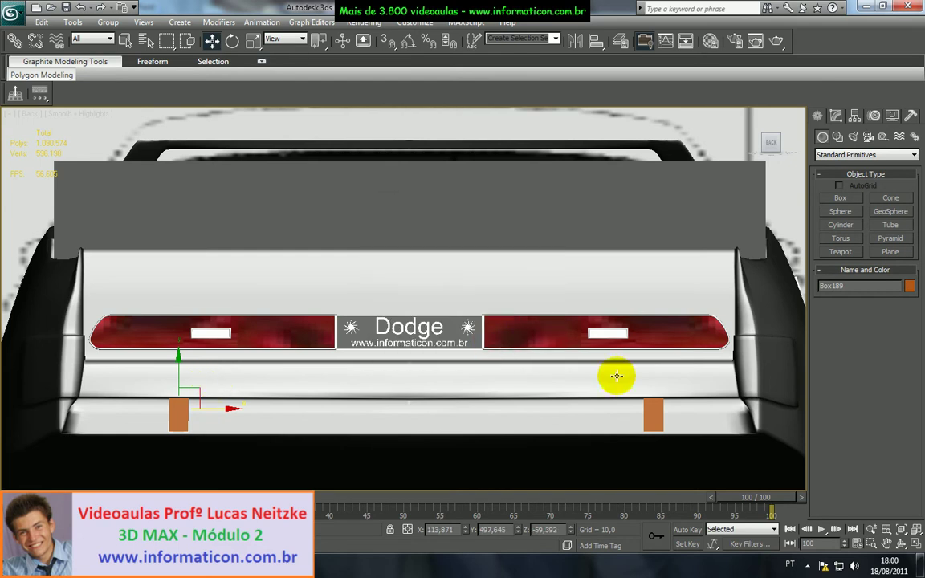
- Assign the 07 - Default Multi/Sub-Object material to both bumper boxes
click(652, 406)
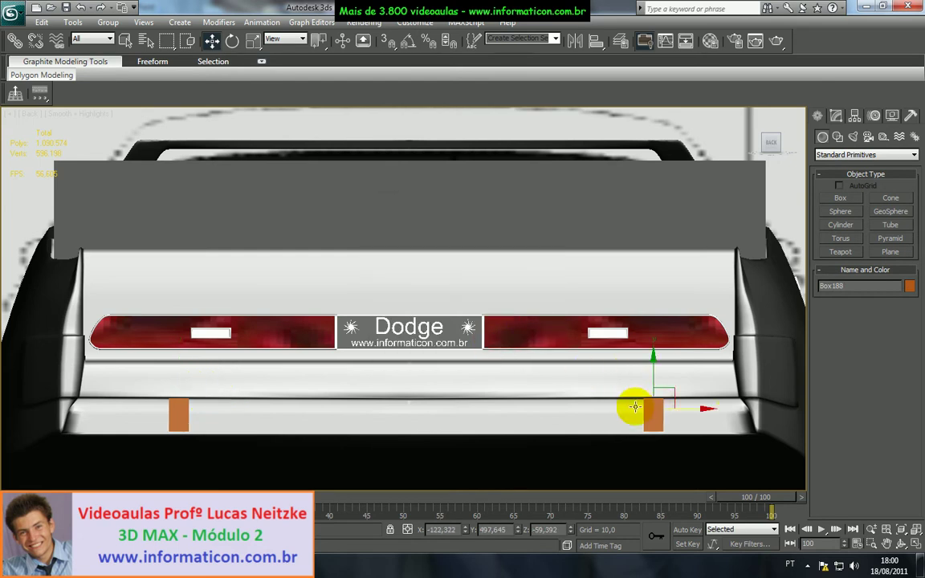
ctrl+click(178, 423)
key(m)
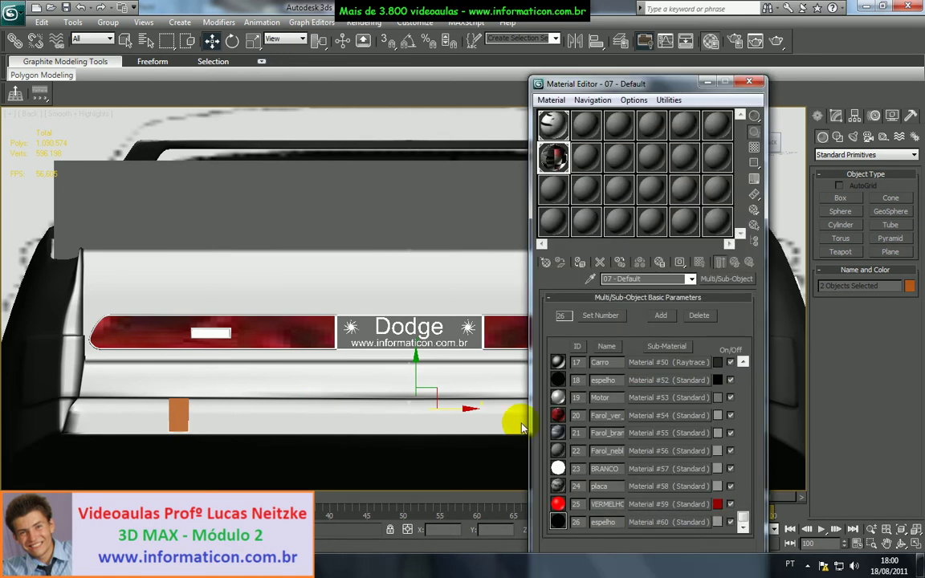
click(578, 265)
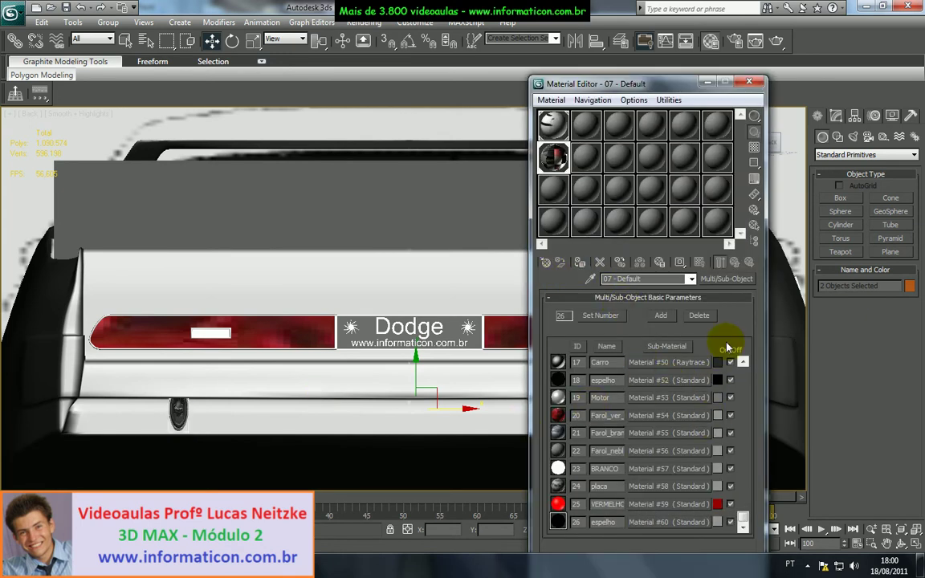
- Look through the sub-material list, add a Material modifier to both bumper boxes and raise its material ID
drag(745, 516, 739, 376)
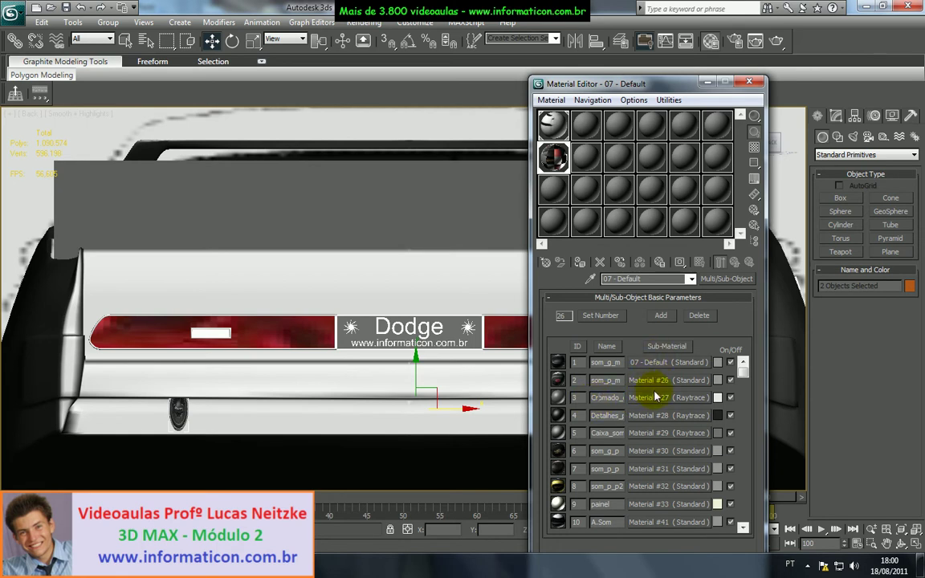
click(753, 83)
click(842, 155)
click(838, 117)
click(838, 117)
click(842, 155)
key(m)
key(m)
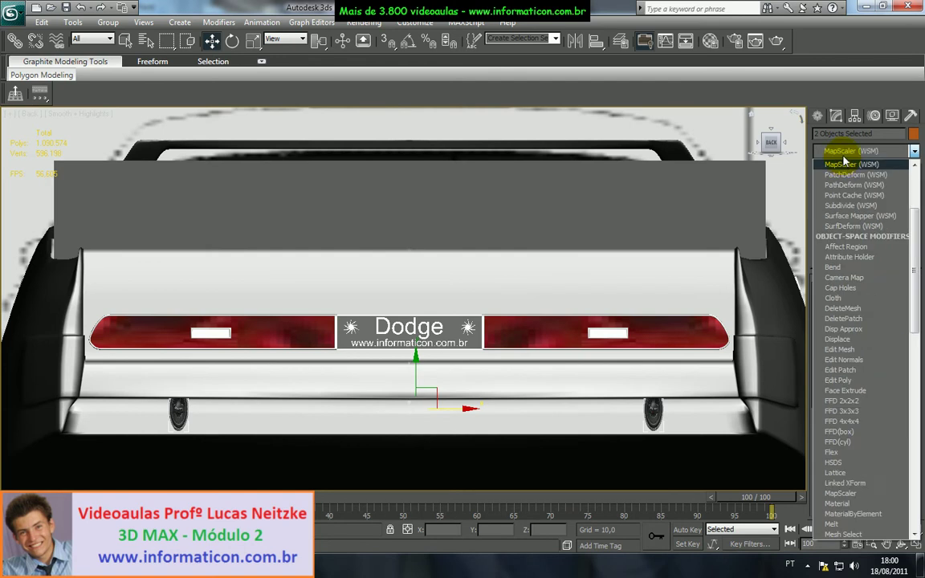
click(840, 175)
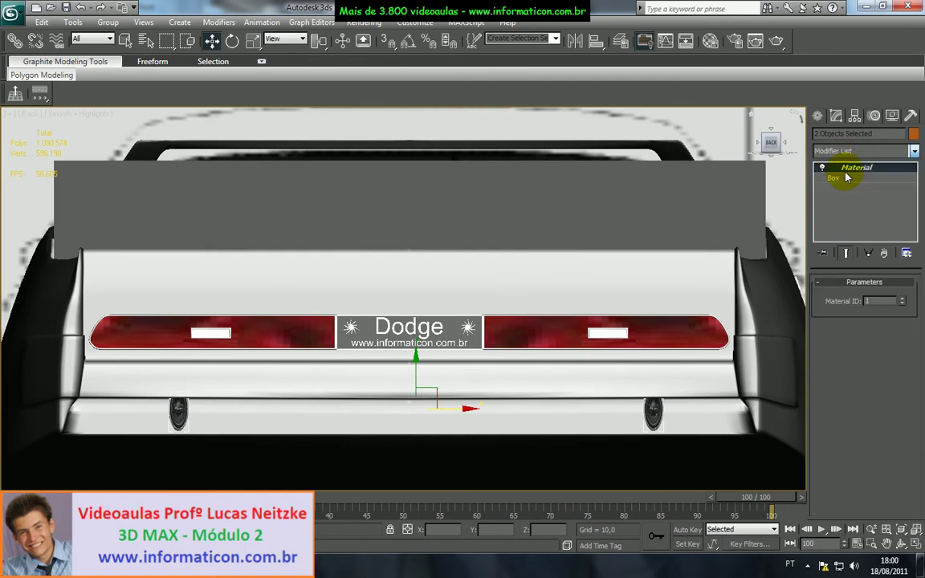
click(906, 299)
click(788, 219)
- Examine the rear bumper and its two blocks from behind and from the side in the Perspective view
middle_drag(631, 276, 598, 248)
key(p)
scroll(611, 253, down, 10)
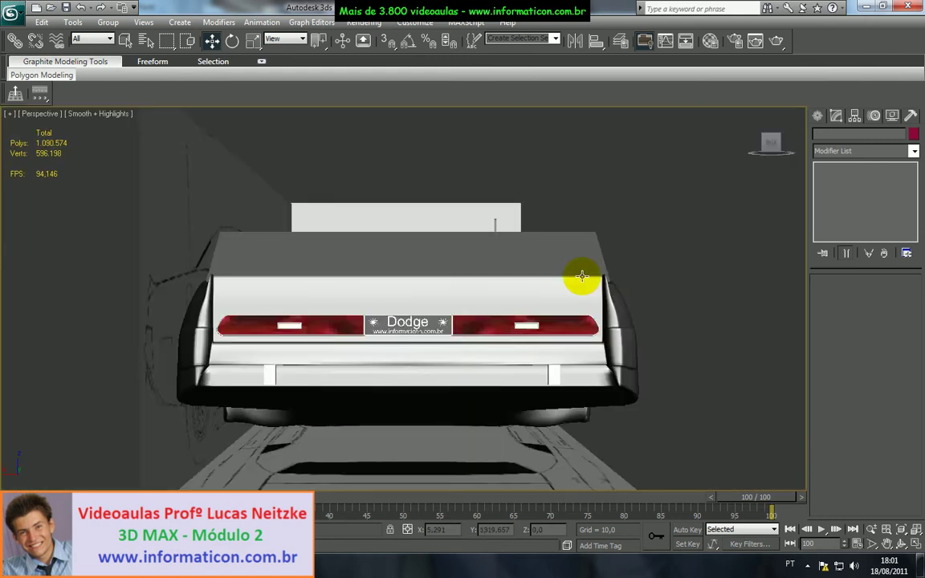
alt+middle_drag(560, 311, 559, 332)
scroll(477, 341, up, 5)
middle_drag(477, 341, 483, 212)
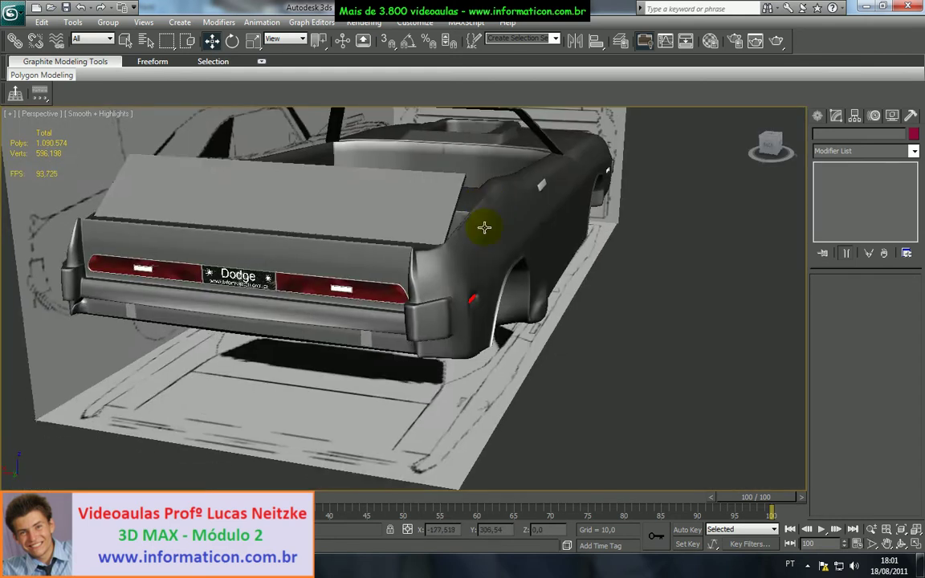
scroll(482, 235, up, 3)
alt+middle_drag(446, 274, 458, 294)
scroll(457, 294, up, 2)
- Turn off the Symmetry and TurboSmooth modifiers of the Carro body and show edged faces around the rear bumper
click(519, 297)
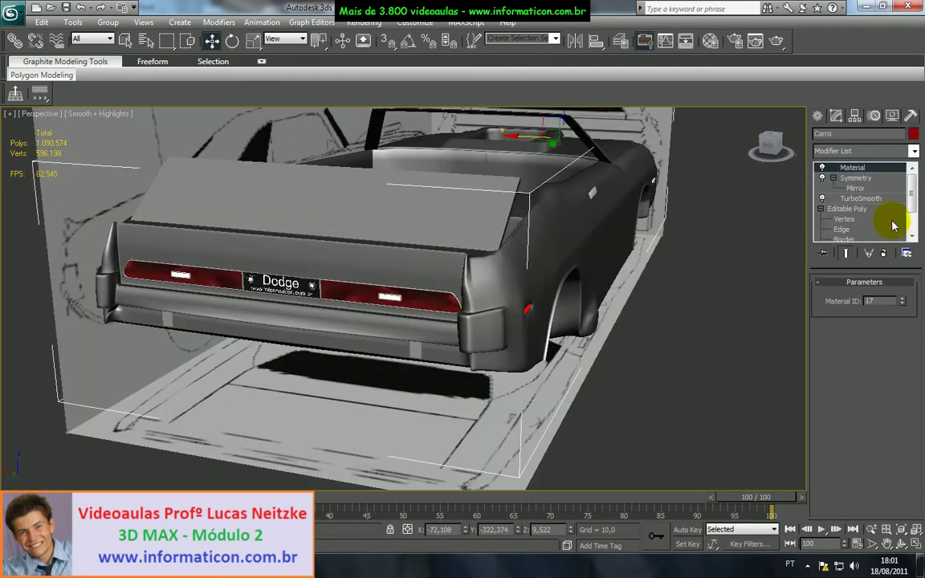
click(823, 179)
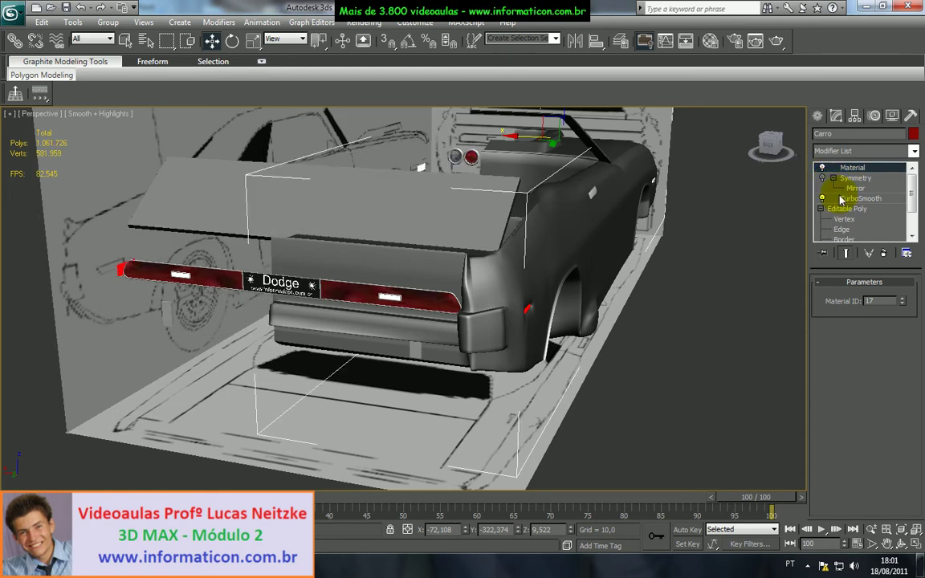
click(823, 199)
middle_drag(711, 254, 707, 259)
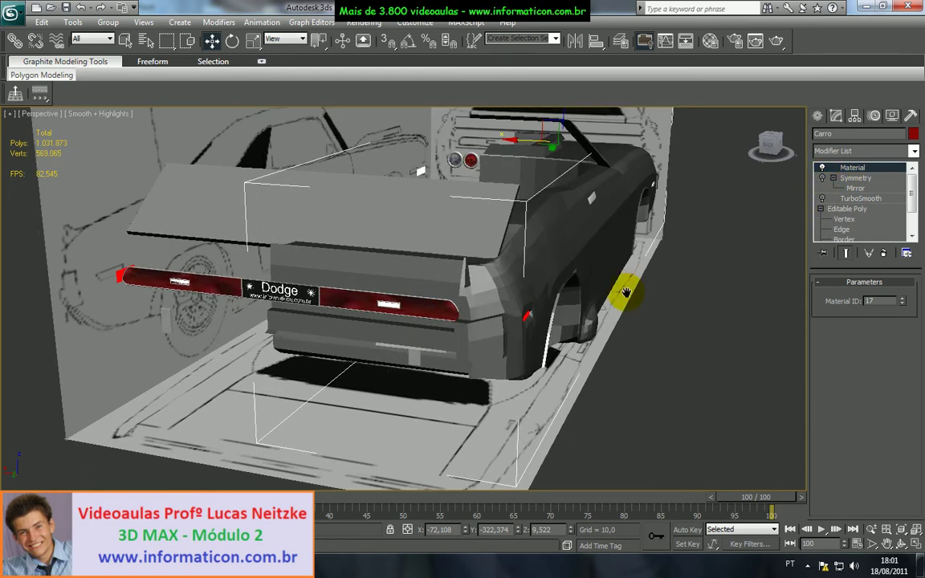
key(F4)
scroll(635, 289, up, 5)
scroll(608, 301, down, 5)
mouse_move(615, 301)
alt+middle_down()
mouse_move(652, 295)
mouse_move(556, 301)
mouse_move(478, 288)
alt+middle_up()
scroll(653, 296, up, 3)
- Add a Poly Select modifier to the car body and select the large polygons on the rear bumper's outer face
click(849, 151)
scroll(850, 161, down, 2)
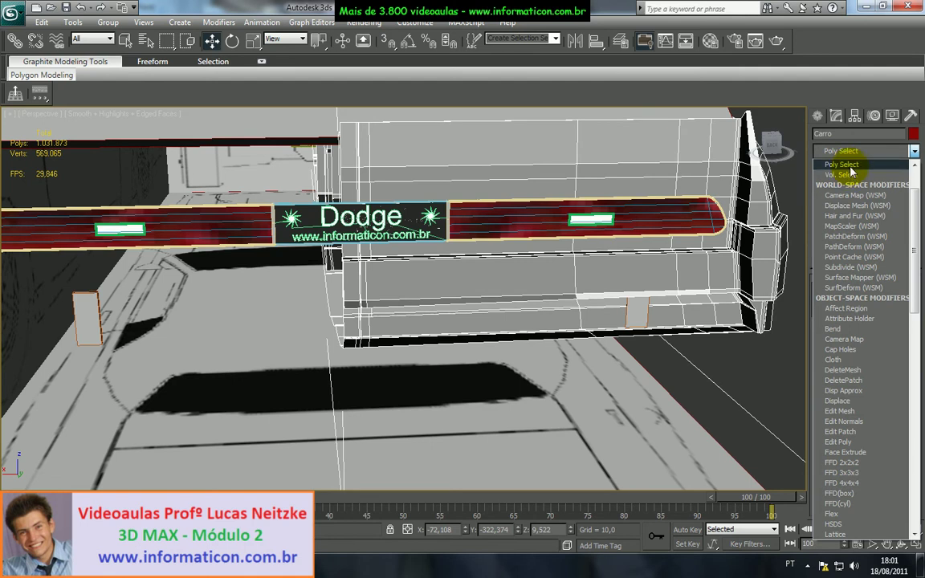
click(850, 158)
click(878, 298)
click(554, 281)
ctrl+click(666, 279)
ctrl+click(717, 270)
ctrl+click(365, 280)
- Extend the polygon selection on the bumper's outer face to the narrow strips near the car's centre
scroll(359, 281, up, 1)
scroll(364, 281, down, 1)
middle_drag(526, 261, 592, 281)
scroll(470, 300, up, 3)
scroll(507, 300, up, 4)
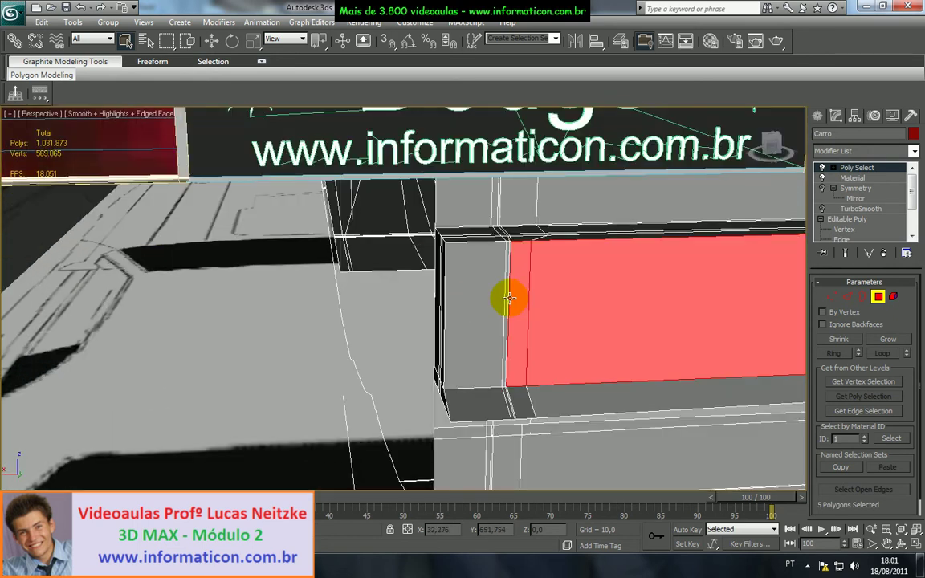
ctrl+click(479, 300)
scroll(489, 298, down, 3)
mouse_move(491, 303)
alt+middle_down()
mouse_move(554, 314)
mouse_move(561, 339)
mouse_move(523, 299)
mouse_move(534, 271)
mouse_move(566, 314)
mouse_move(586, 322)
mouse_move(595, 293)
mouse_move(585, 285)
mouse_move(592, 324)
mouse_move(571, 311)
alt+middle_up()
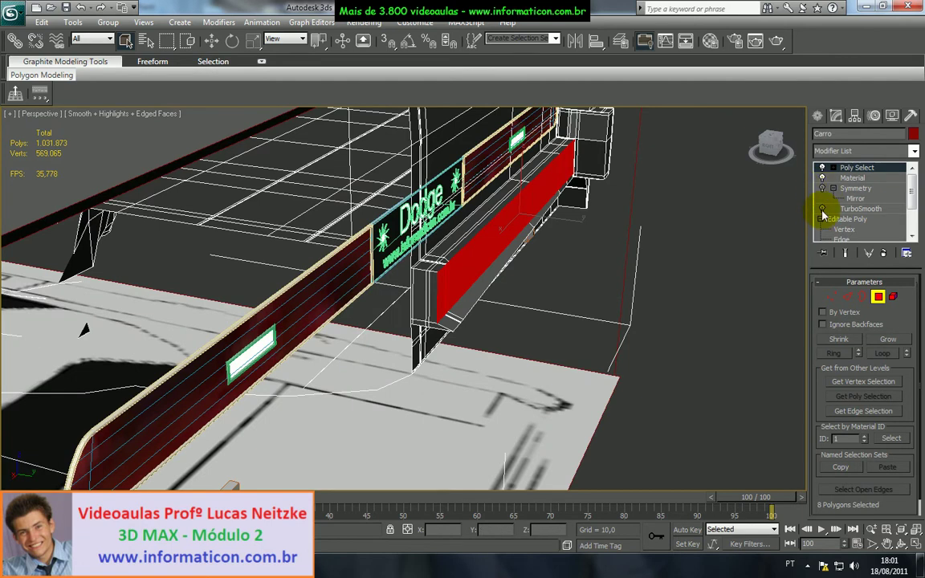
- Turn TurboSmooth and Symmetry back on, hide the edged faces and examine the smoothed rear bumper
click(822, 210)
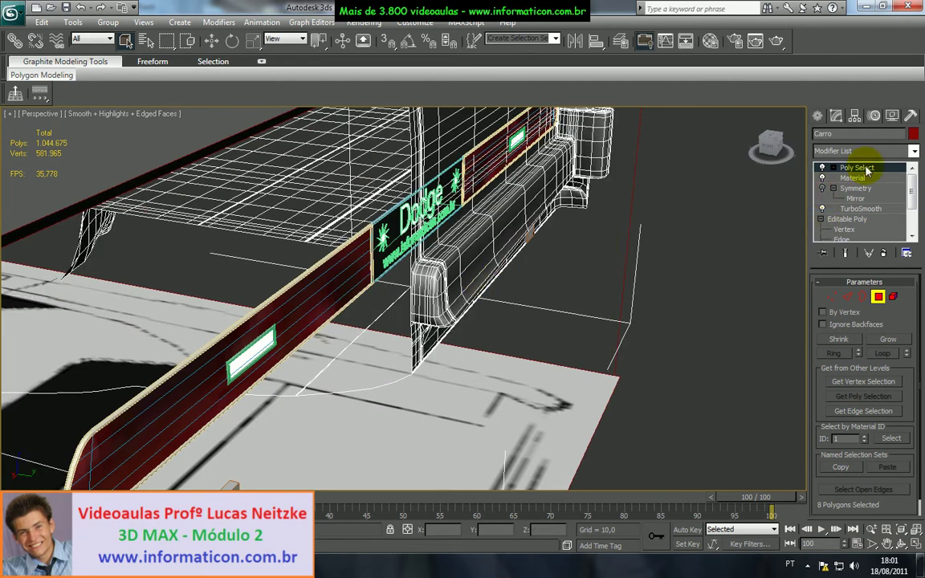
click(822, 188)
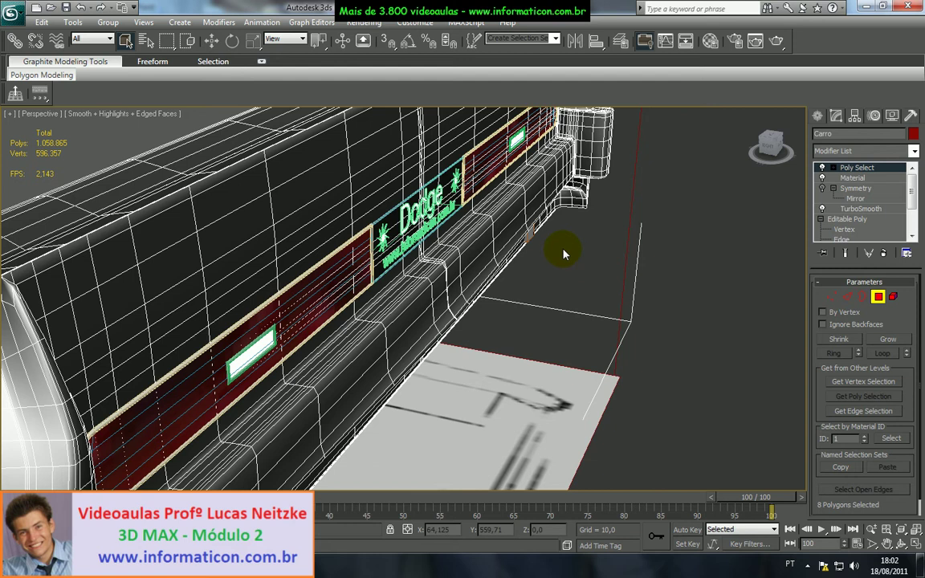
scroll(518, 291, down, 1)
key(F4)
scroll(494, 277, up, 1)
scroll(500, 281, down, 1)
mouse_move(502, 283)
alt+middle_down()
mouse_move(521, 277)
mouse_move(516, 263)
mouse_move(493, 264)
alt+middle_up()
alt+middle_drag(435, 274, 321, 263)
alt+middle_drag(388, 273, 490, 269)
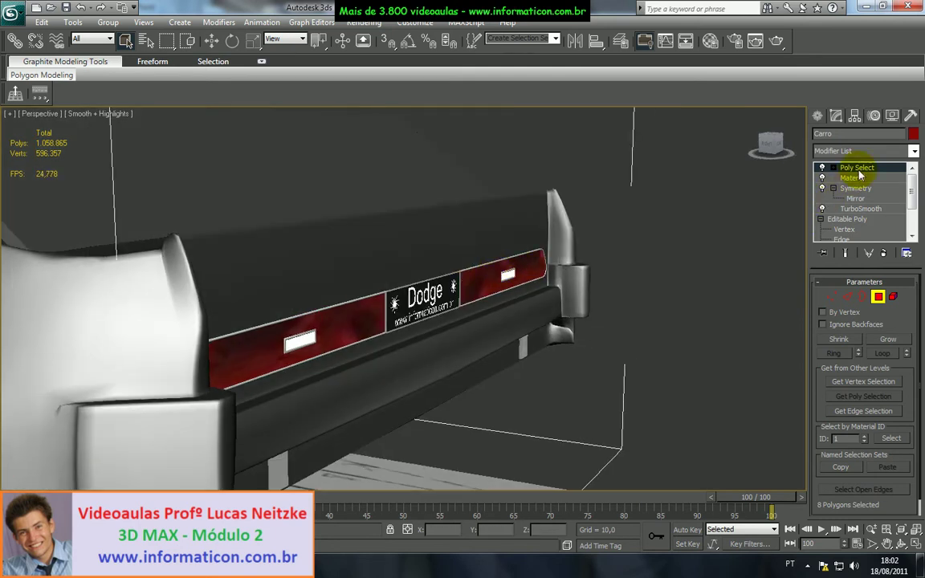
- Turn off Symmetry and TurboSmooth on the car body and bring the open end of the bumper into close view
click(822, 188)
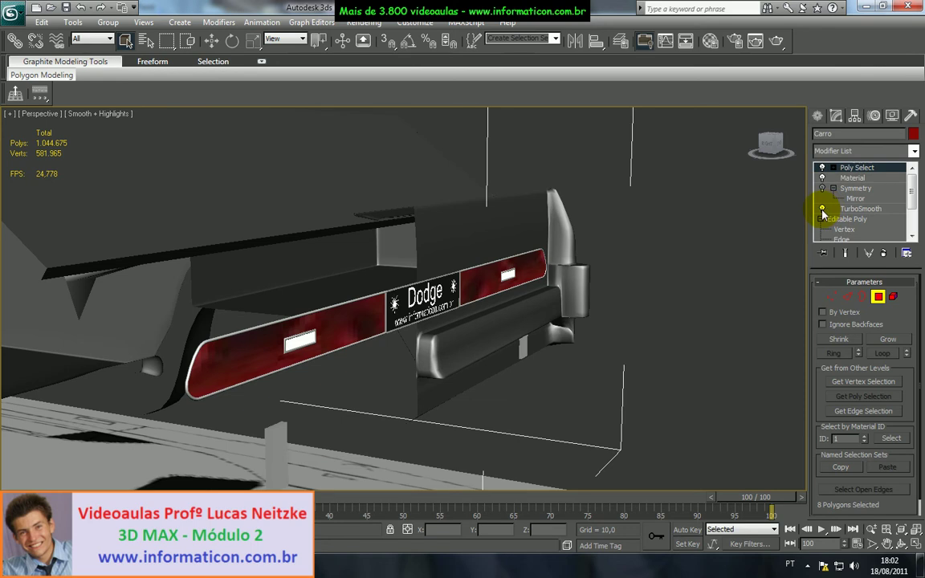
click(823, 209)
alt+middle_drag(536, 302, 554, 304)
scroll(475, 330, up, 4)
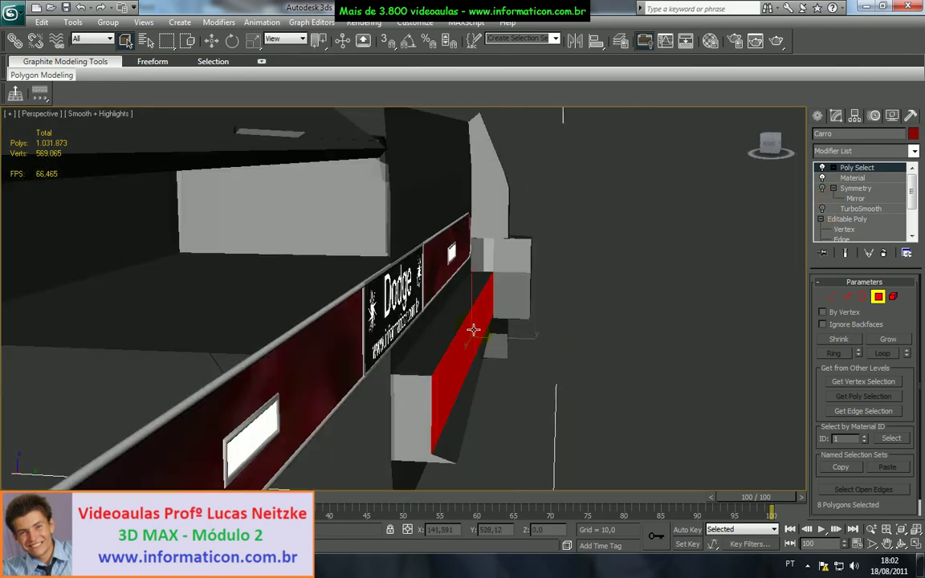
middle_drag(475, 330, 486, 233)
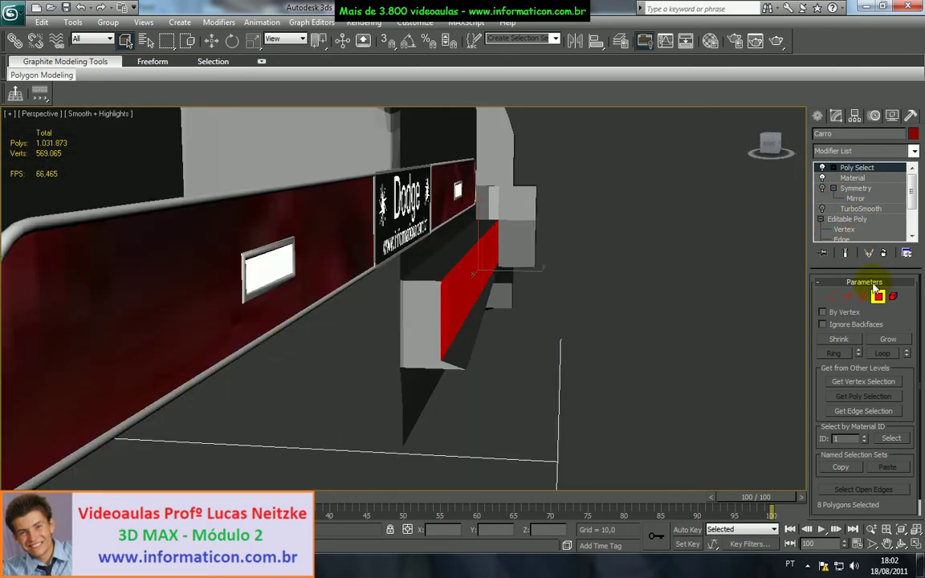
- Leave polygon selection and delete the Poly Select modifier from the car body
click(878, 296)
click(847, 218)
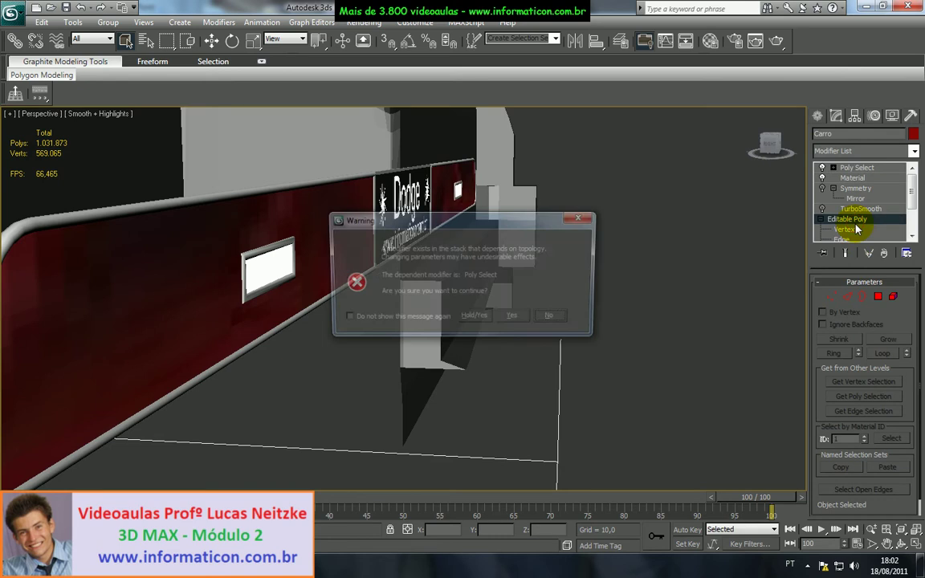
click(588, 221)
scroll(502, 314, up, 4)
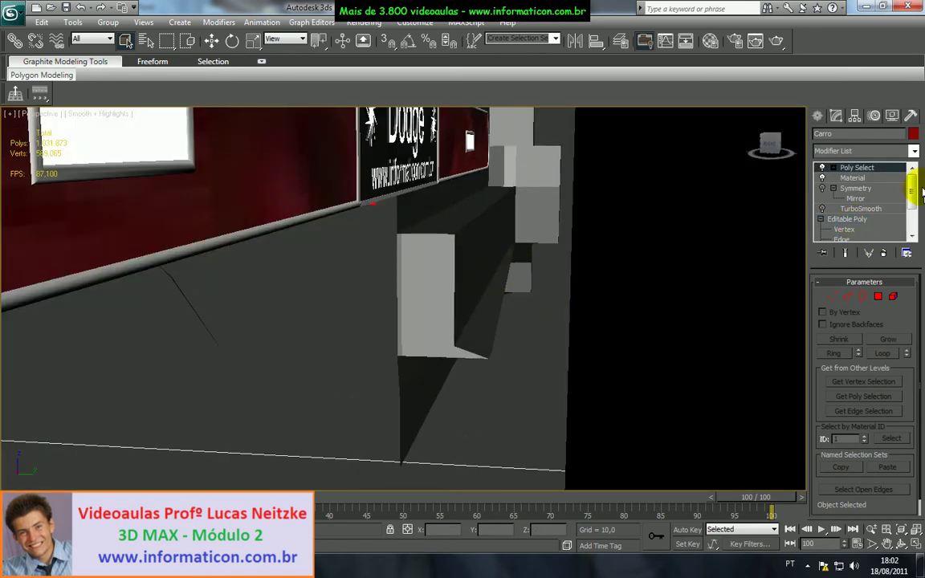
click(884, 252)
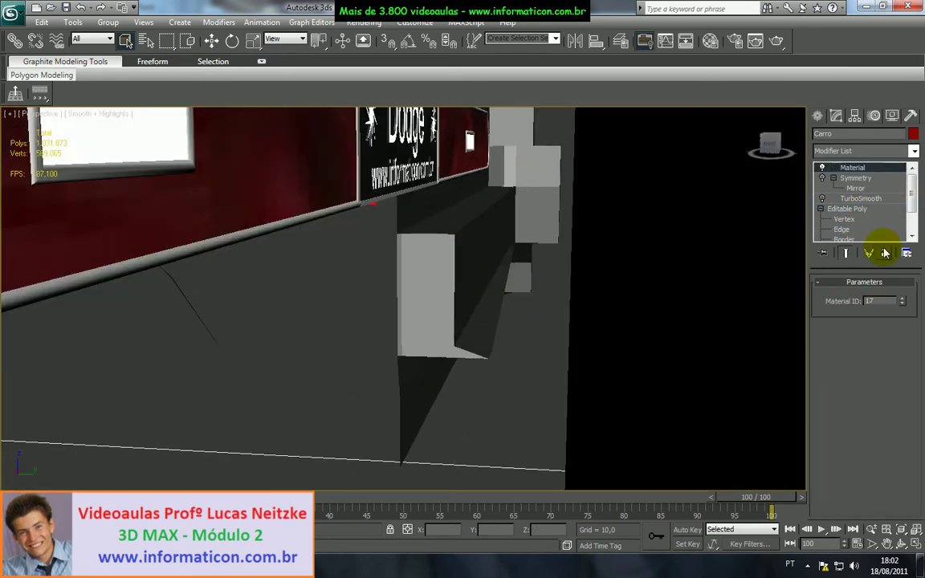
- Move the protruding vertices on the bumper's lower edge inward along Y to about 509.1 in the Editable Poly
click(853, 209)
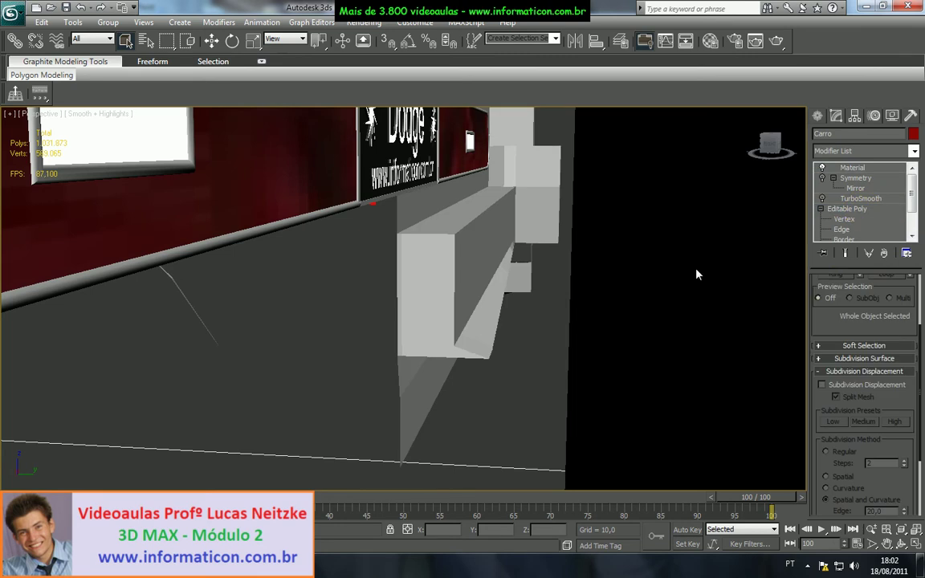
click(844, 219)
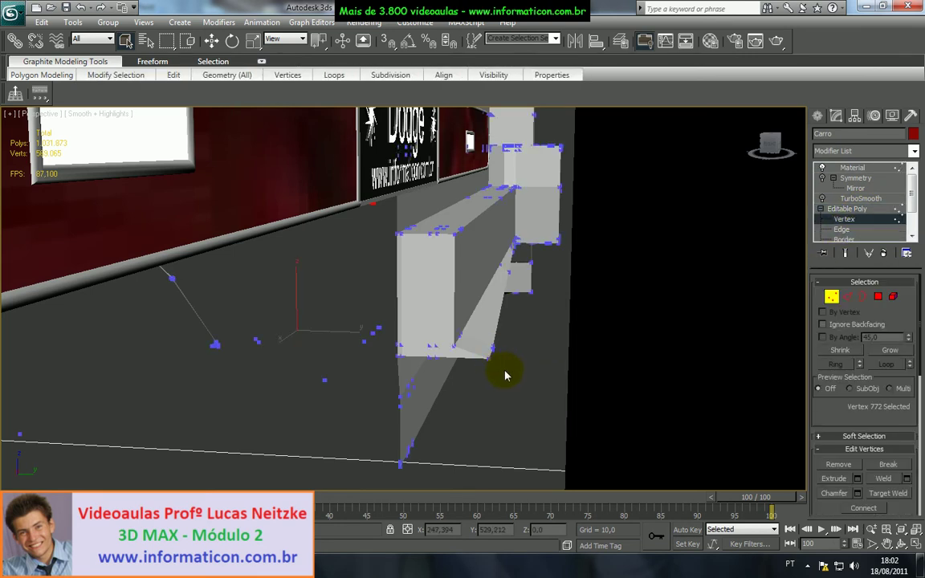
alt+middle_drag(508, 381, 514, 383)
drag(504, 350, 454, 250)
scroll(464, 267, down, 2)
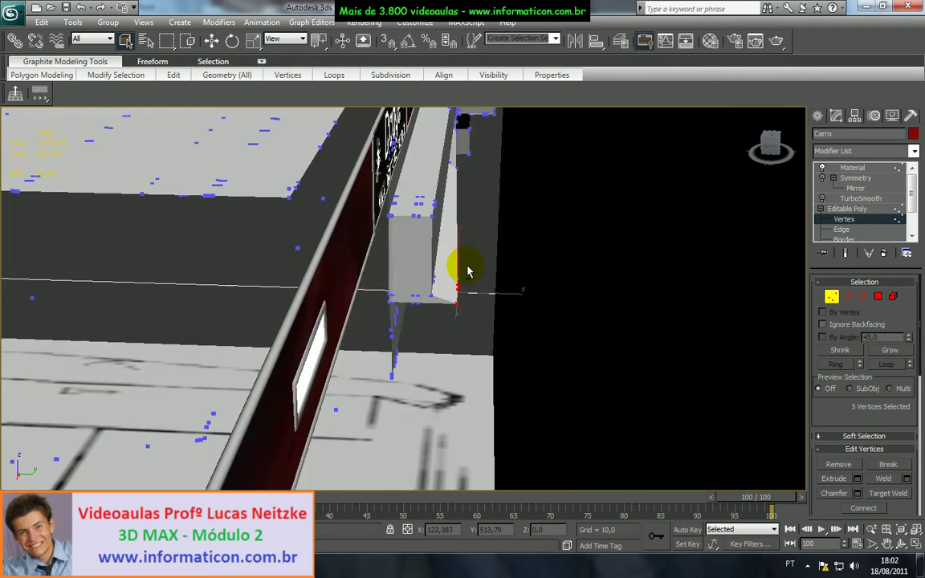
alt+middle_drag(466, 269, 456, 257)
key(w)
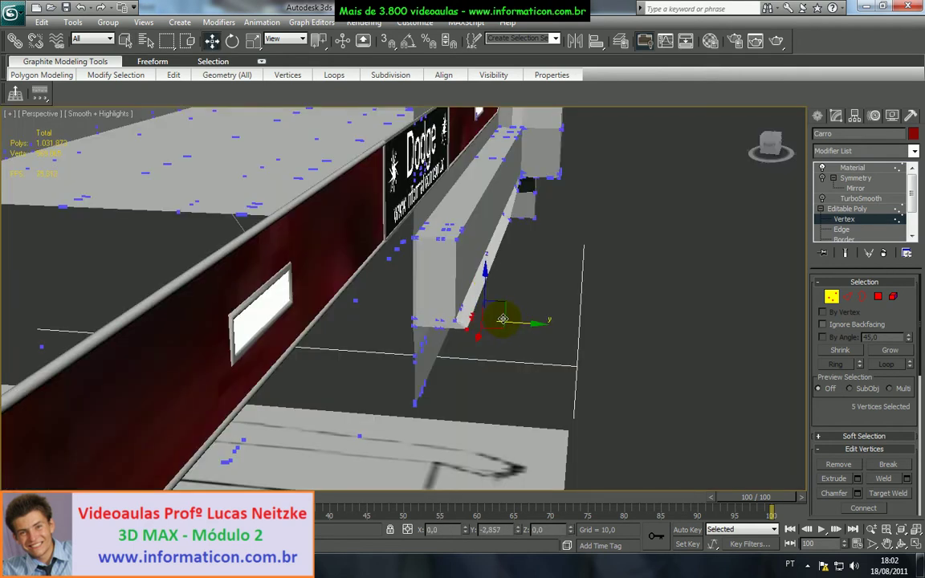
mouse_move(502, 319)
alt+middle_down()
mouse_move(522, 304)
mouse_move(495, 300)
mouse_move(509, 307)
alt+middle_up()
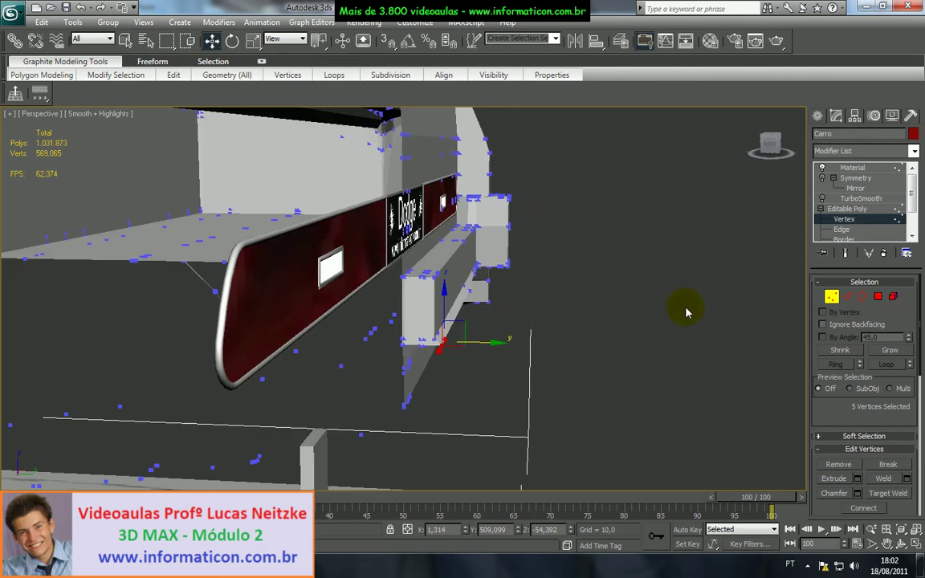
click(831, 296)
- Add a new Poly Select modifier above the car body's Material modifier and activate polygon selection
click(852, 169)
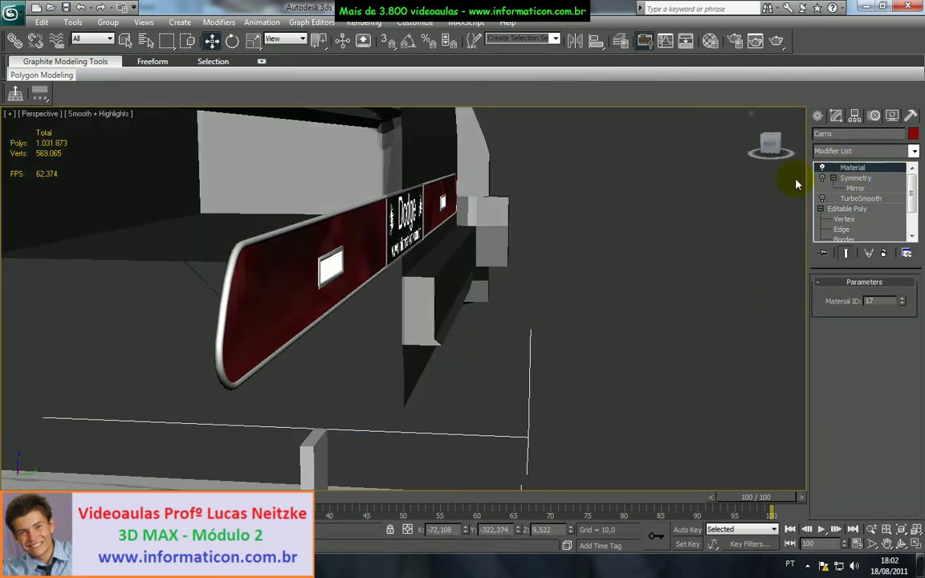
click(842, 152)
key(p)
key(p)
click(847, 165)
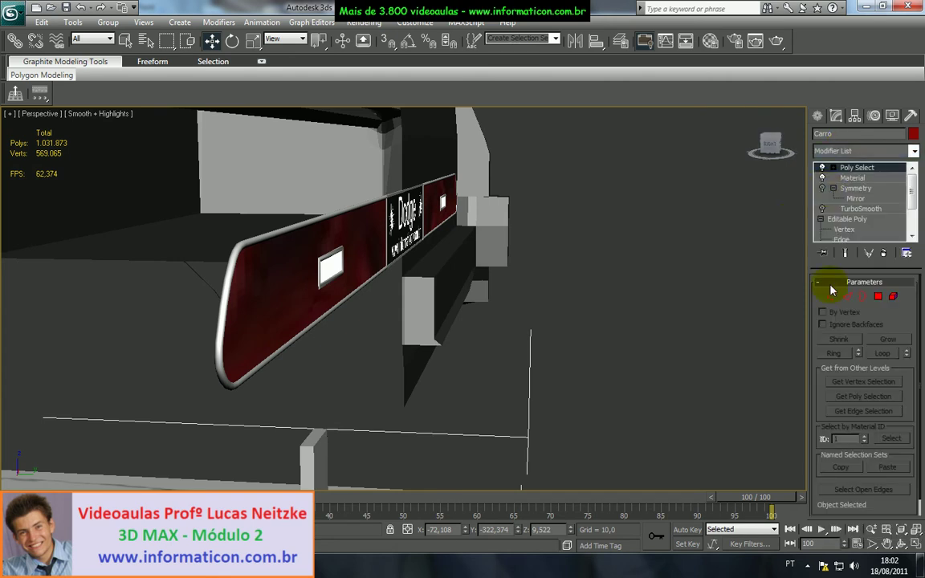
click(879, 296)
mouse_move(738, 295)
alt+middle_down()
mouse_move(629, 293)
mouse_move(483, 241)
alt+middle_up()
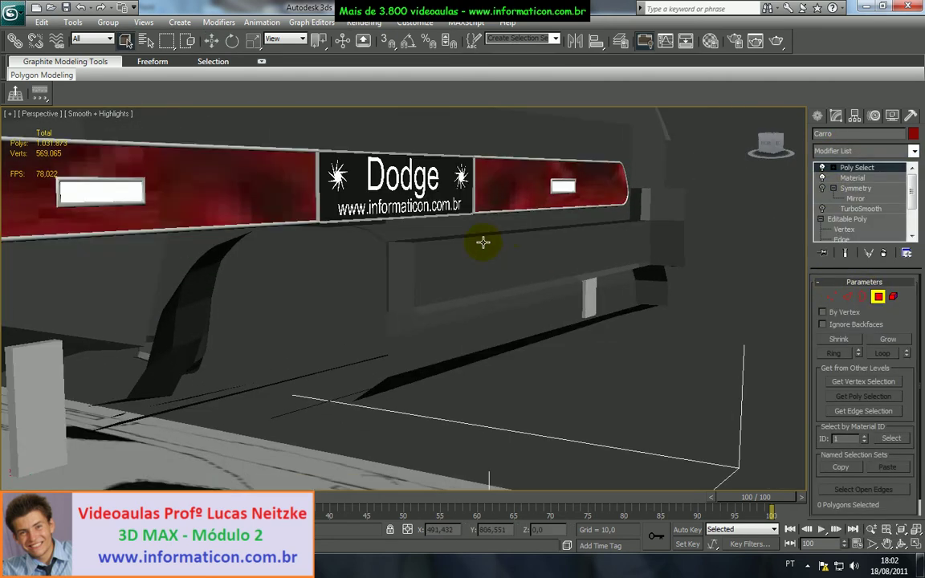
- Show edged faces and select the polygons along the rear bumper's outer face, from its centre end to the corner
key(F4)
scroll(502, 321, up, 4)
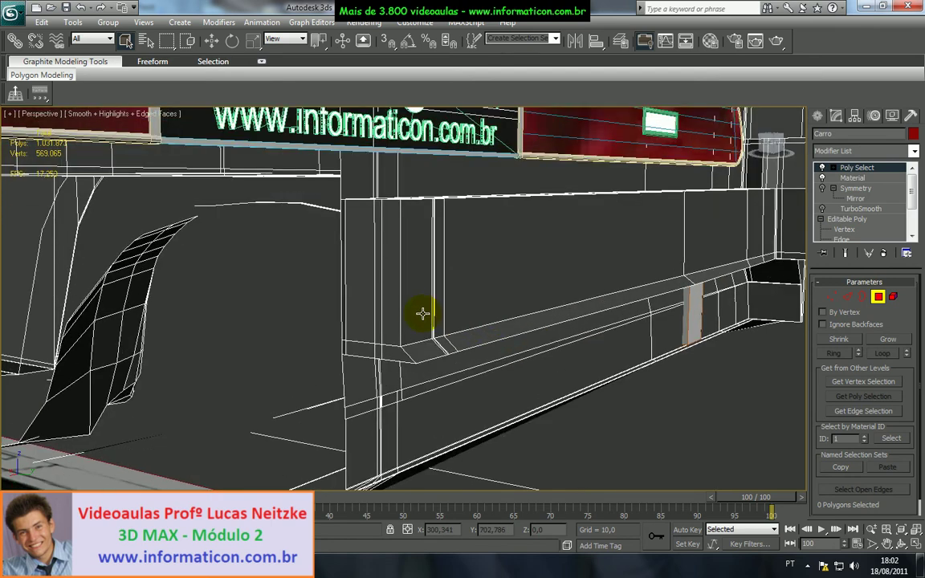
click(410, 294)
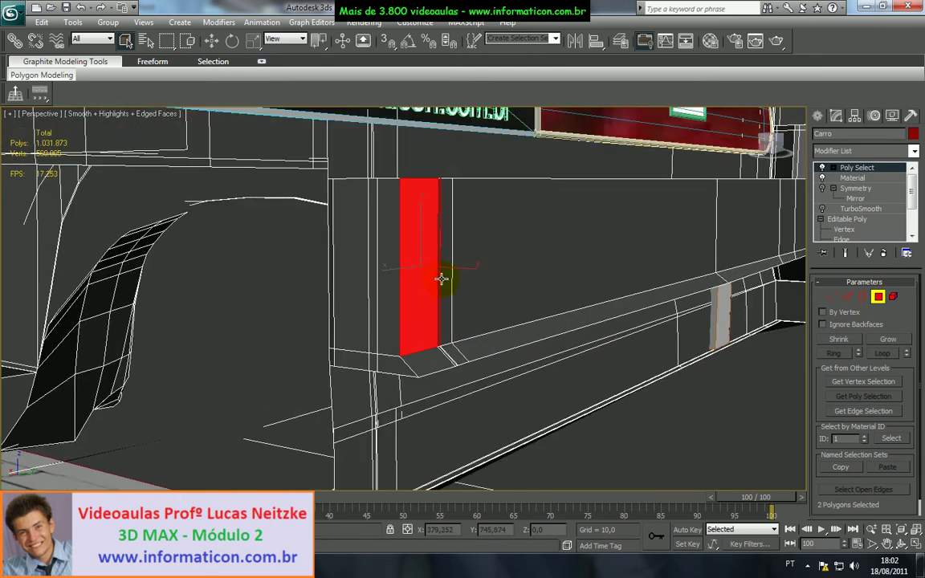
ctrl+click(524, 266)
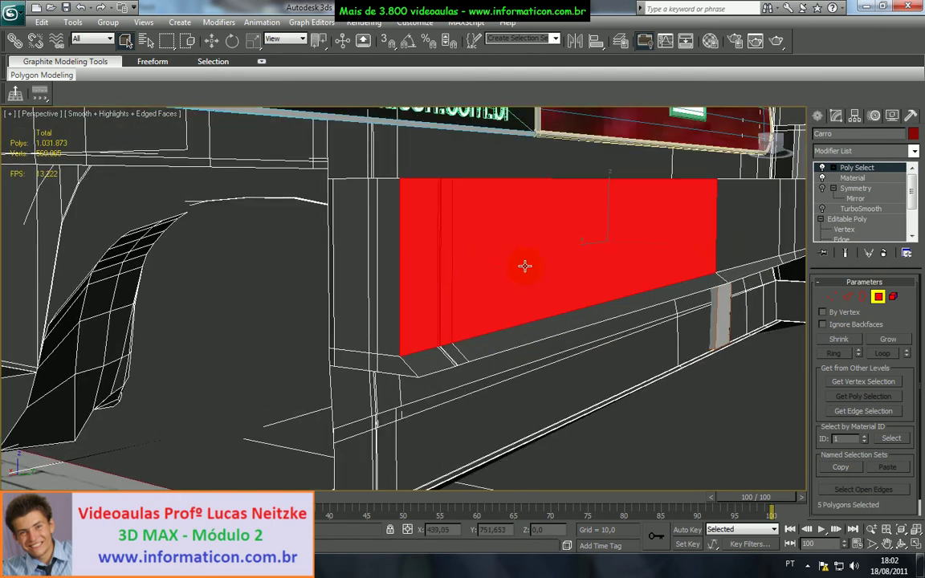
ctrl+click(729, 230)
alt+middle_drag(608, 268, 540, 346)
ctrl+click(706, 246)
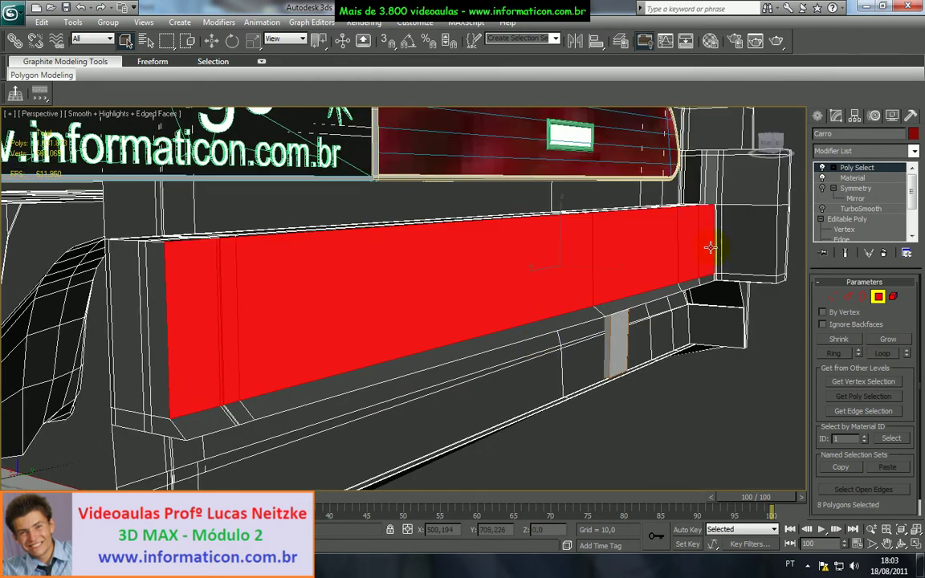
- Add the narrow corner polygons and the adjoining face of the bumper's end block to the selection
alt+middle_drag(661, 248, 572, 294)
scroll(633, 310, up, 3)
scroll(633, 310, up, 3)
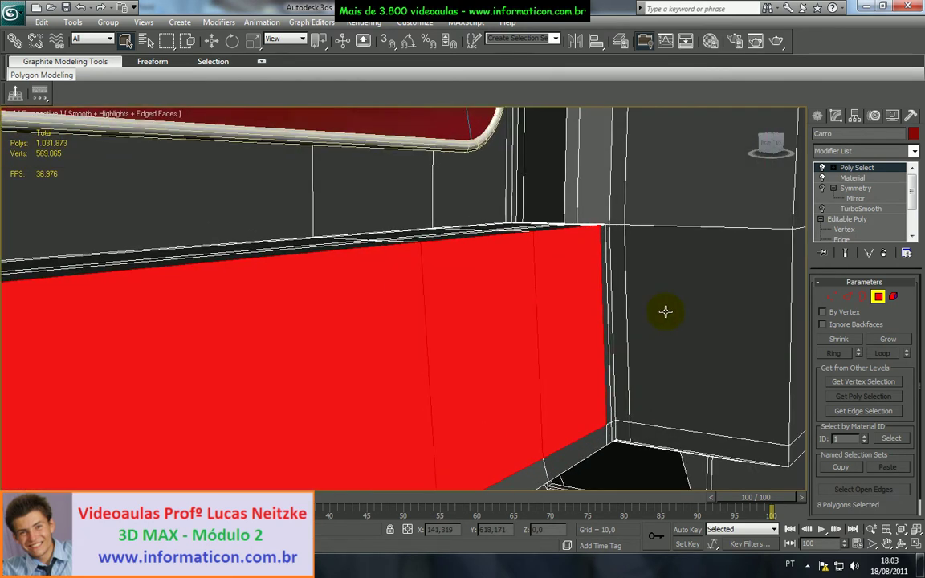
ctrl+click(633, 306)
ctrl+click(623, 312)
ctrl+click(620, 311)
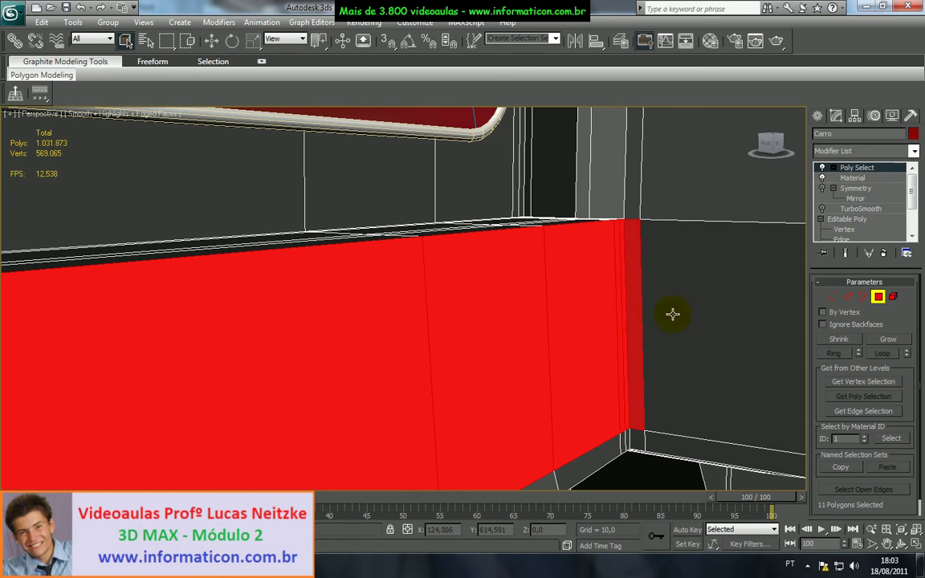
ctrl+click(681, 312)
alt+middle_drag(684, 312, 609, 349)
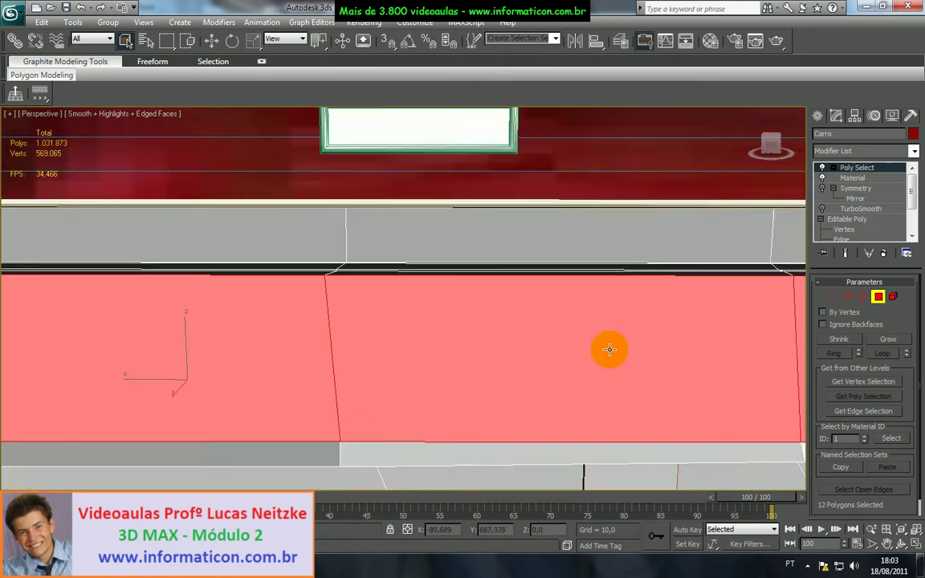
- Add the upper and lower front faces, corner strips and lower side face of the bumper's end block to the selection
scroll(608, 349, down, 3)
middle_drag(559, 376, 355, 365)
ctrl+click(578, 344)
ctrl+click(619, 325)
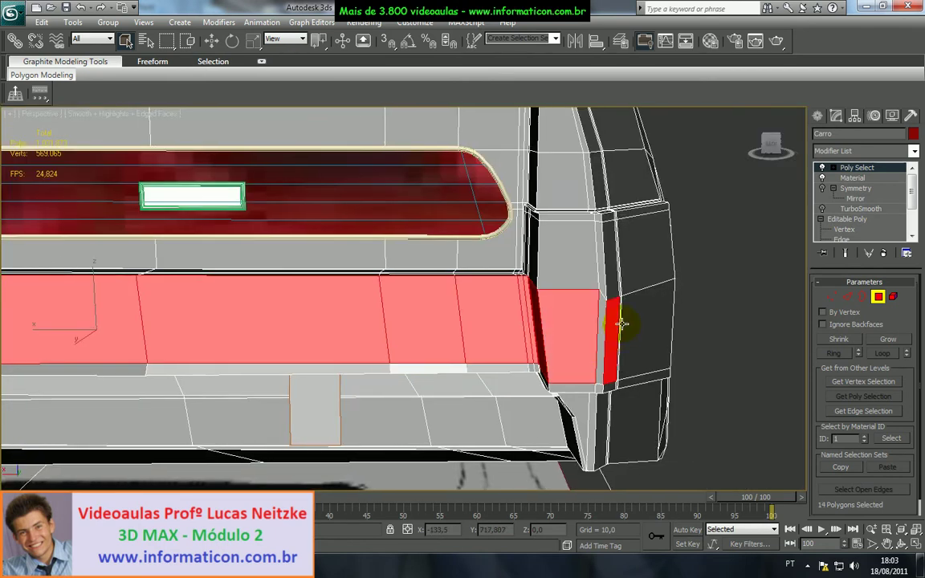
ctrl+click(607, 320)
ctrl+click(601, 289)
ctrl+click(603, 280)
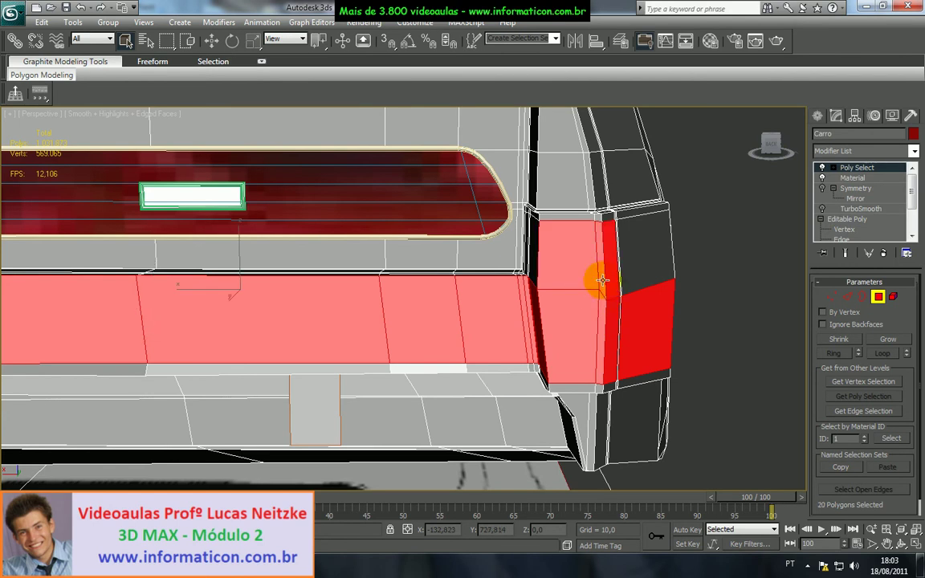
- Add the thin strips along the end block's outer corner and its upper side polygon to the selection
scroll(631, 294, up, 4)
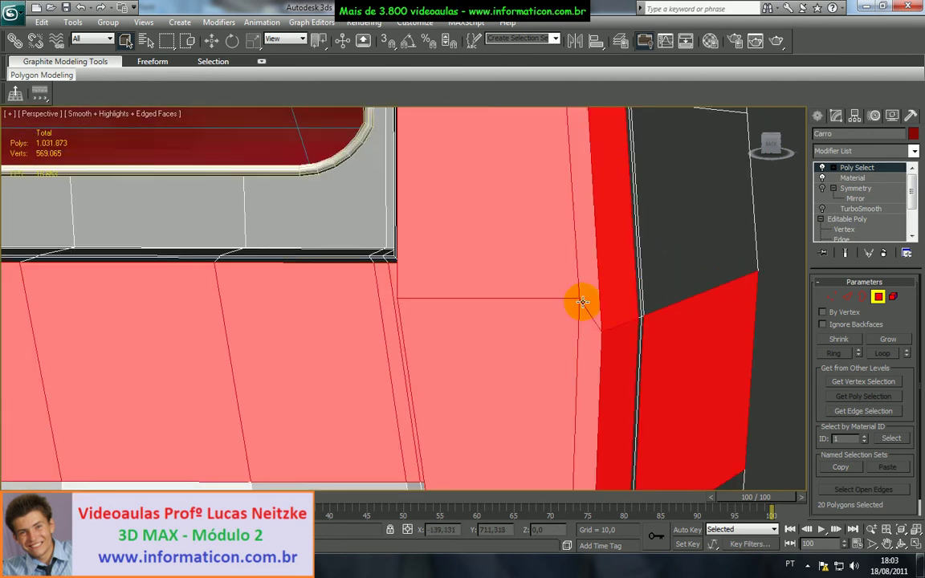
ctrl+click(637, 301)
alt+click(638, 326)
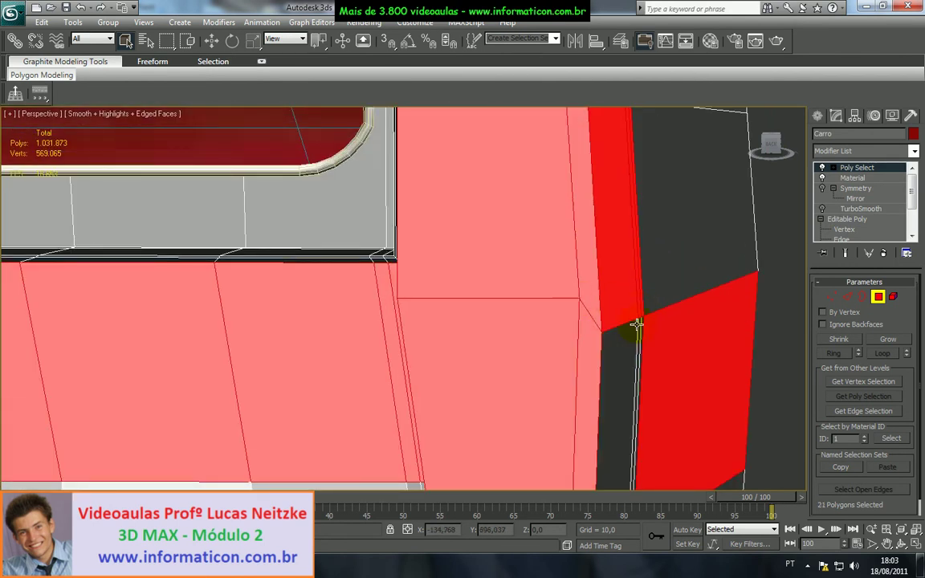
ctrl+click(639, 327)
ctrl+click(622, 336)
ctrl+click(661, 279)
- Add the upper and lower polygons at the end block's wheel-side end, including the narrow strips, to the selection
scroll(648, 290, down, 3)
alt+middle_drag(585, 320, 489, 285)
ctrl+click(487, 288)
ctrl+click(487, 268)
ctrl+click(485, 263)
ctrl+click(477, 270)
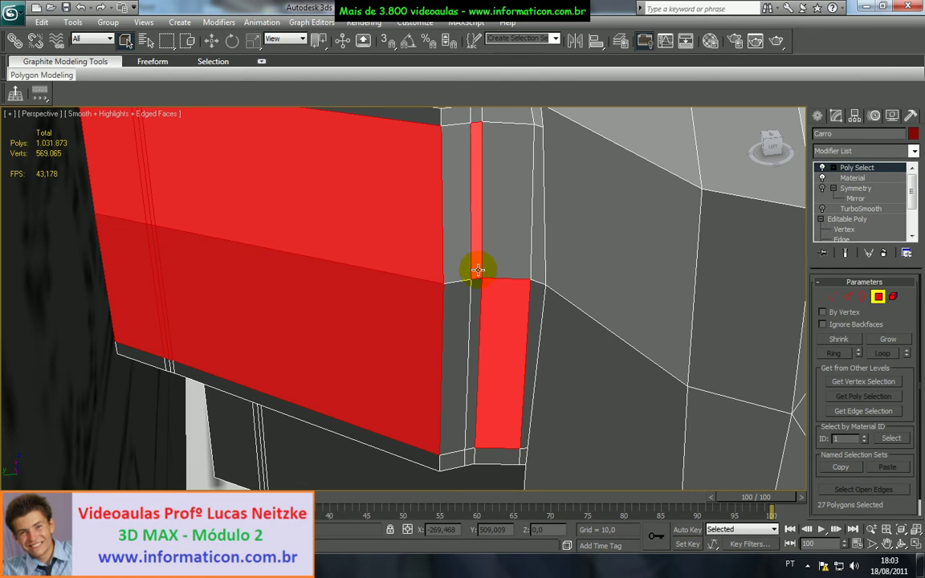
ctrl+click(474, 292)
ctrl+click(459, 300)
ctrl+click(461, 267)
ctrl+click(511, 255)
ctrl+click(538, 252)
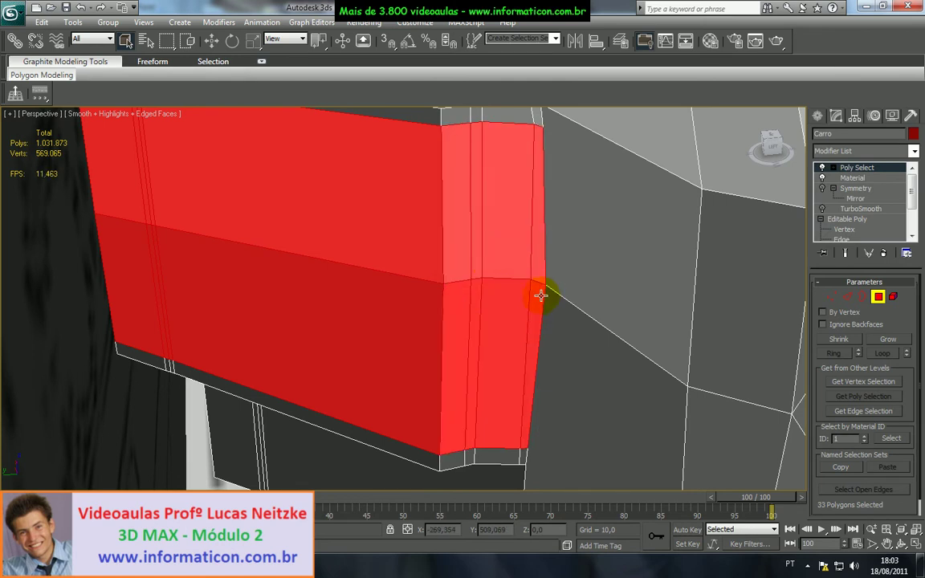
ctrl+click(538, 296)
- Add the narrow polygons along the top edge of the end block's wheel-side end and side face to the selection
scroll(524, 310, down, 4)
scroll(480, 266, up, 2)
alt+middle_drag(480, 266, 491, 232)
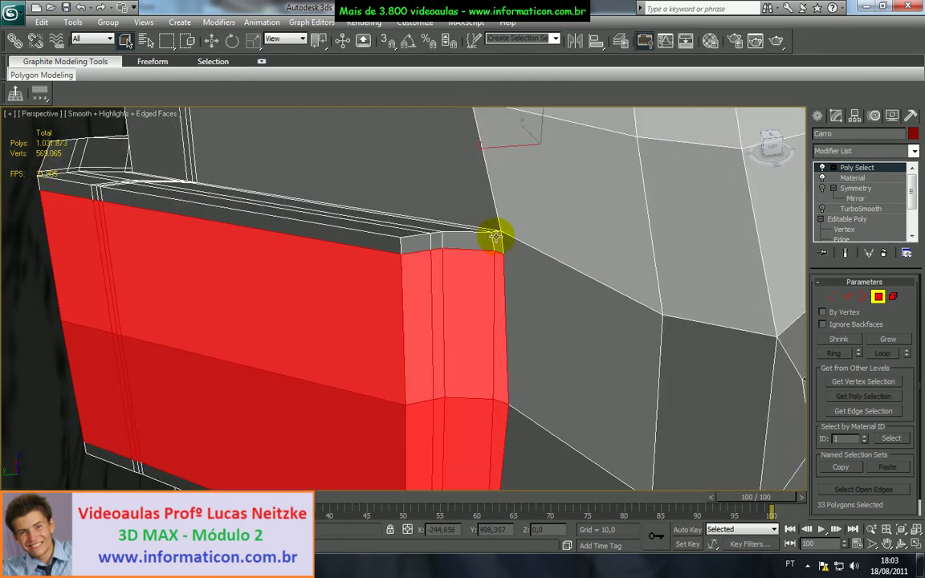
ctrl+click(452, 239)
ctrl+click(433, 228)
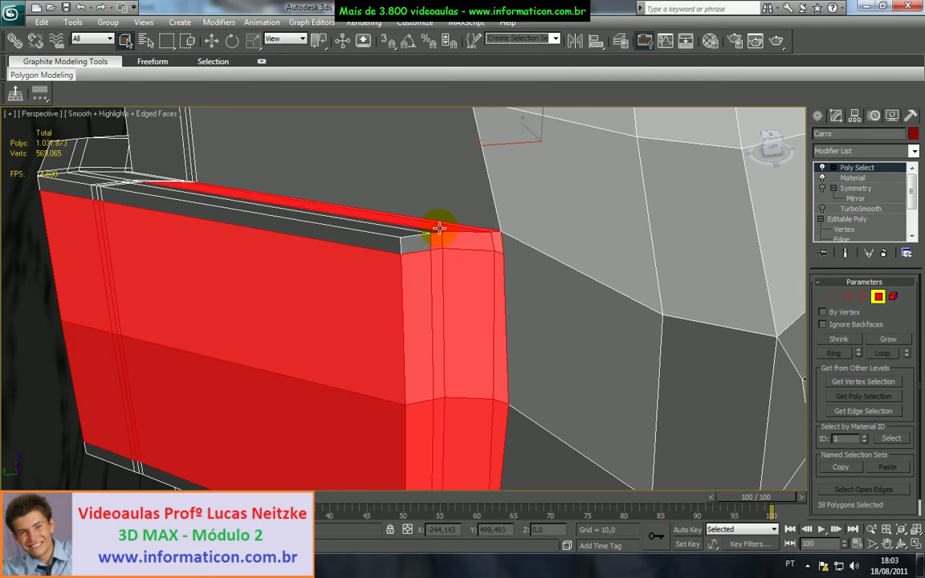
ctrl+click(408, 232)
ctrl+click(388, 245)
- Add the polygons along the lower edge of the end block's side and wheel-side end to the selection
scroll(426, 310, down, 5)
scroll(426, 310, up, 3)
alt+middle_drag(426, 310, 497, 185)
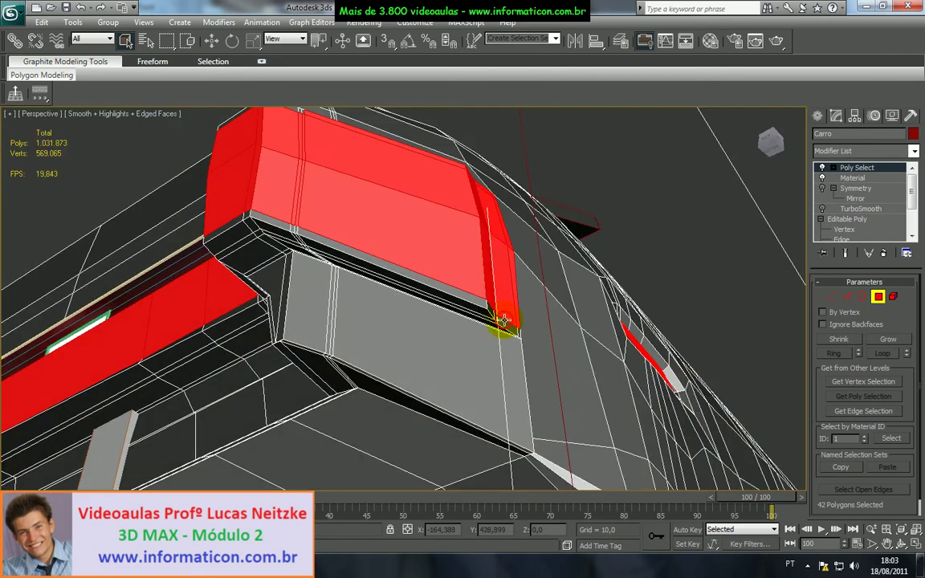
ctrl+click(480, 302)
alt+middle_drag(487, 306, 538, 400)
ctrl+click(477, 314)
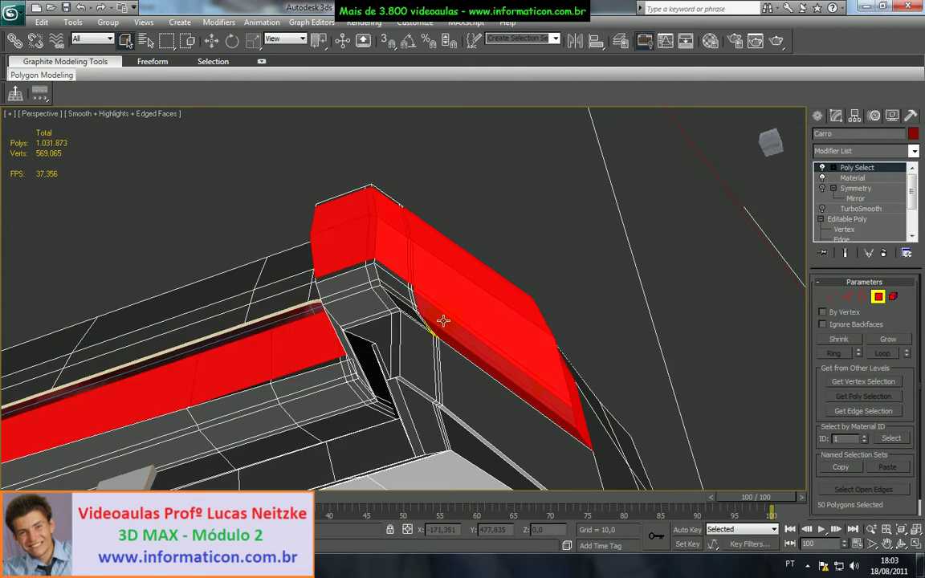
- Add the narrow underside strip running along the end block's long side to the selection
scroll(421, 309, up, 3)
scroll(435, 344, up, 5)
scroll(454, 333, down, 3)
ctrl+click(496, 371)
ctrl+click(515, 387)
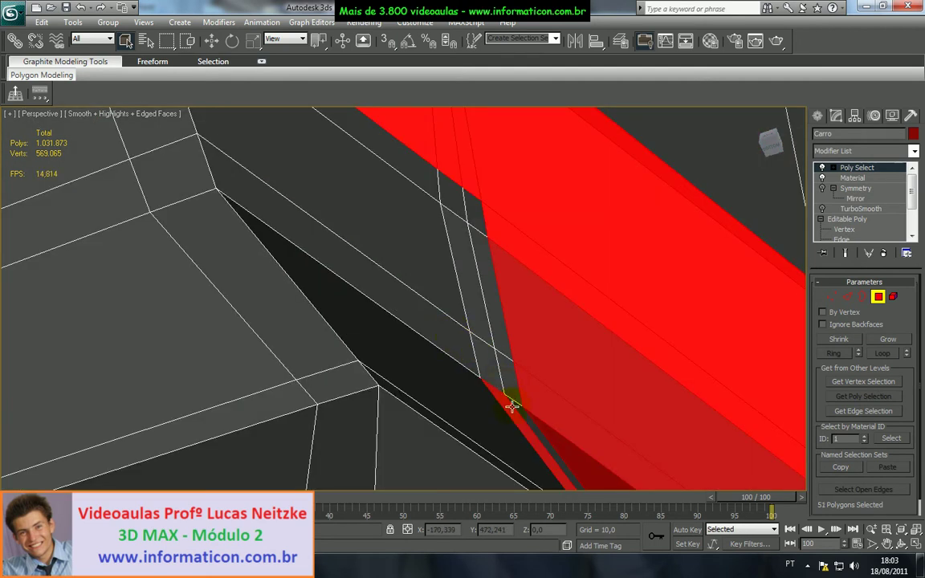
ctrl+click(486, 370)
ctrl+click(467, 359)
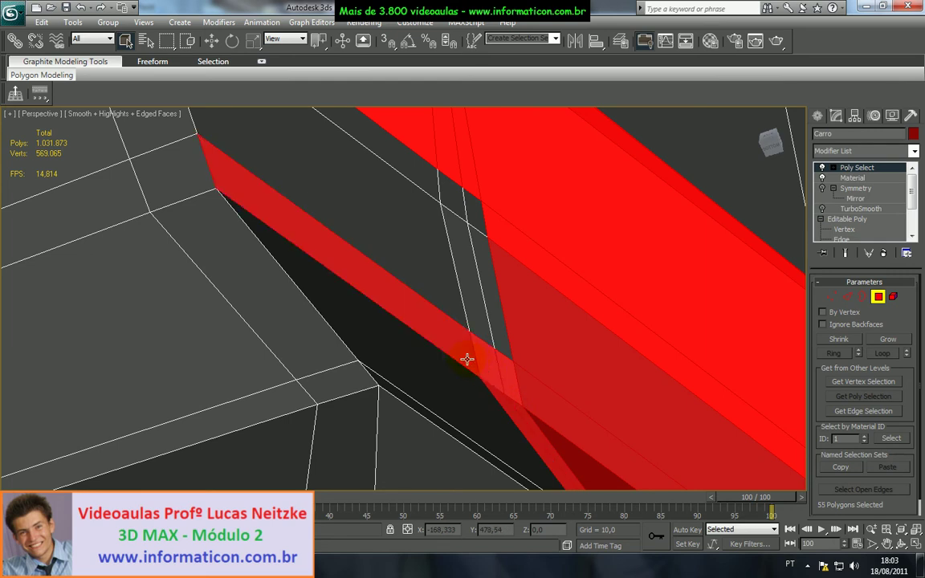
- Add the remaining polygons beneath the end block's long side, up to the side face's lower edge, to the selection
ctrl+click(455, 417)
ctrl+click(487, 295)
ctrl+click(470, 290)
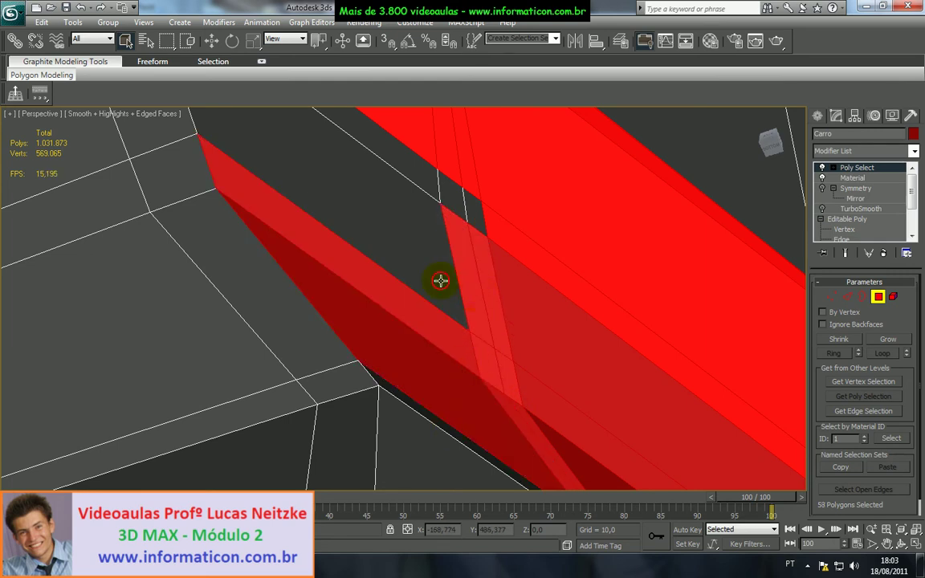
ctrl+click(440, 281)
ctrl+click(429, 191)
ctrl+click(456, 195)
ctrl+click(475, 212)
- Add the underside polygons at the end block's front corner to the selection
scroll(490, 243, down, 4)
middle_drag(478, 299, 499, 290)
scroll(468, 287, up, 3)
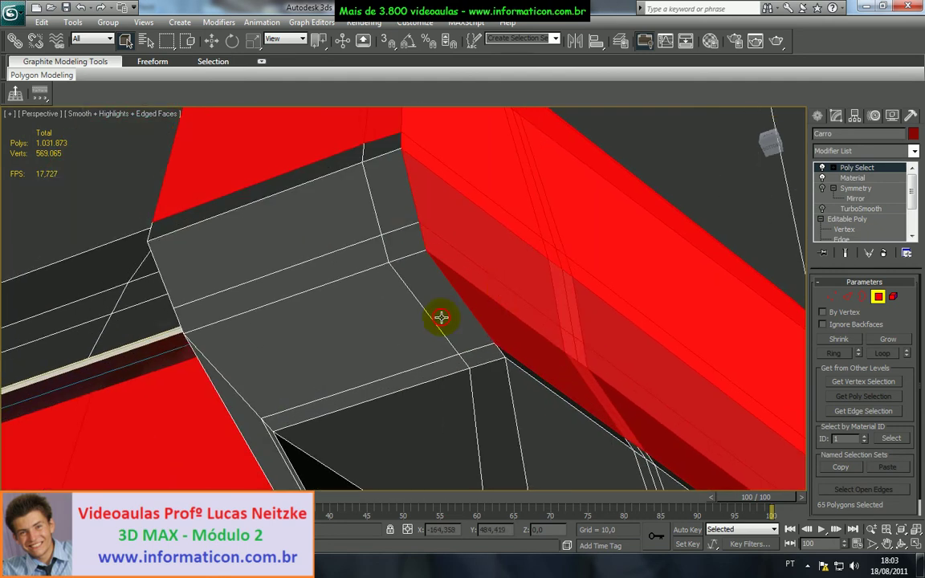
ctrl+click(442, 320)
ctrl+click(402, 305)
ctrl+click(405, 240)
ctrl+click(340, 271)
ctrl+click(333, 220)
ctrl+click(371, 169)
ctrl+click(372, 153)
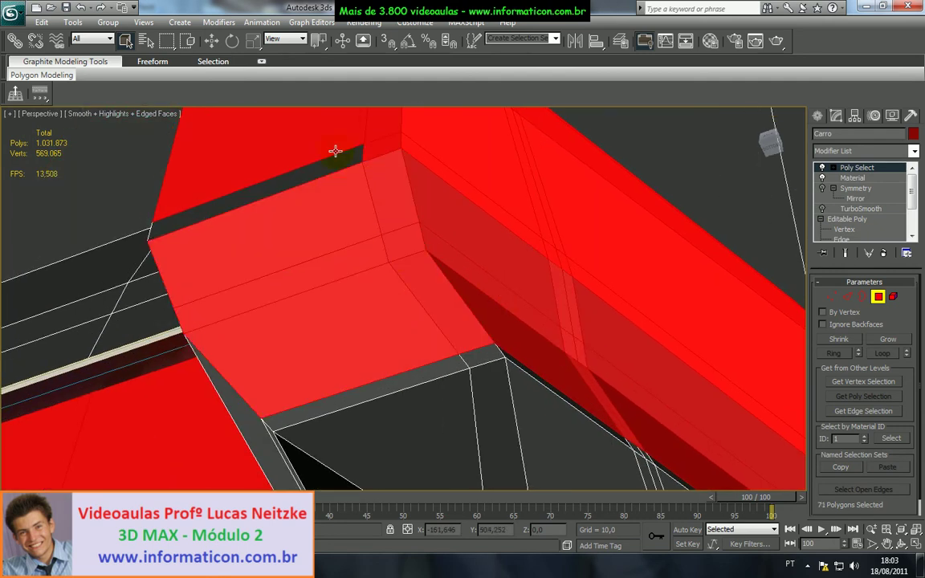
- Add the narrow strip between the end block's front face and underside to the selection
ctrl+click(335, 151)
ctrl+click(333, 165)
ctrl+click(329, 144)
scroll(404, 293, down, 3)
alt+middle_drag(411, 302, 455, 304)
ctrl+click(457, 307)
ctrl+click(462, 325)
ctrl+click(460, 331)
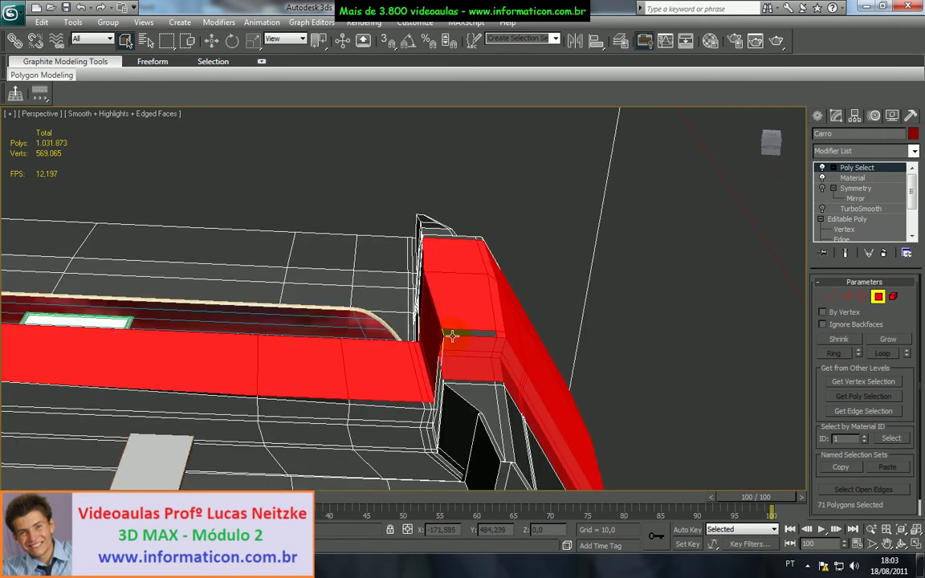
alt+click(451, 336)
ctrl+click(451, 341)
- Add the lower-edge strips where the end block's inner face meets the main bumper to the selection
alt+middle_drag(451, 341, 527, 197)
scroll(480, 376, up, 4)
ctrl+click(549, 288)
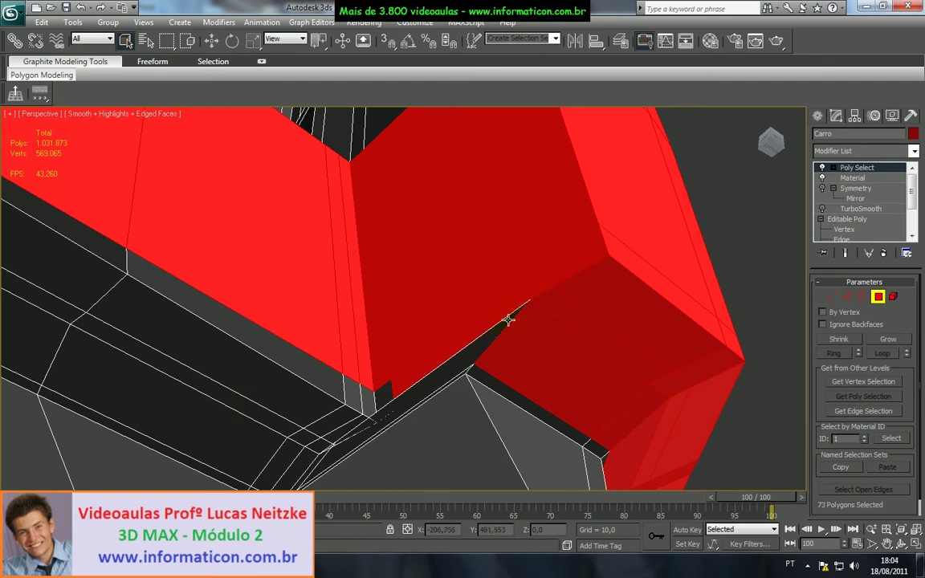
ctrl+click(507, 320)
middle_drag(477, 361, 486, 302)
ctrl+click(396, 342)
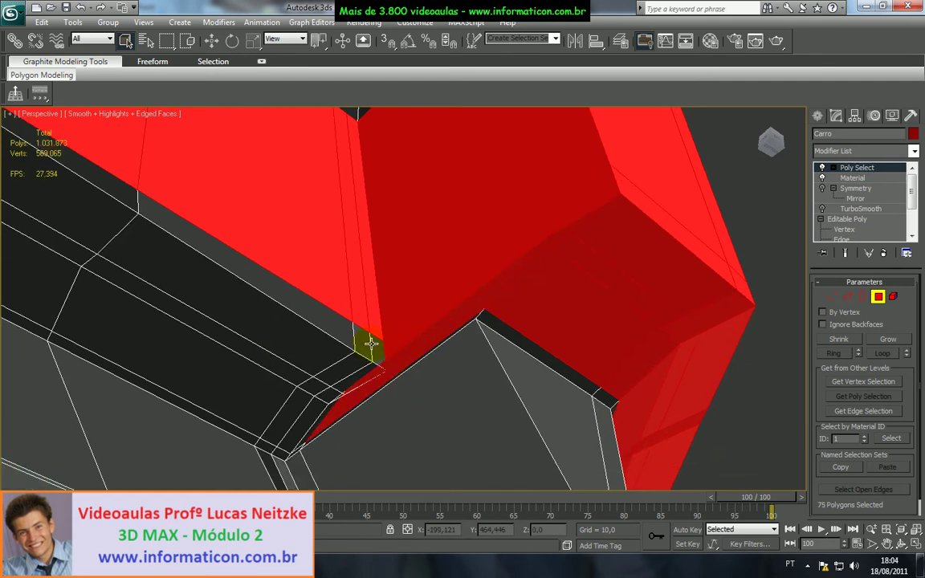
alt+middle_drag(375, 348, 382, 337)
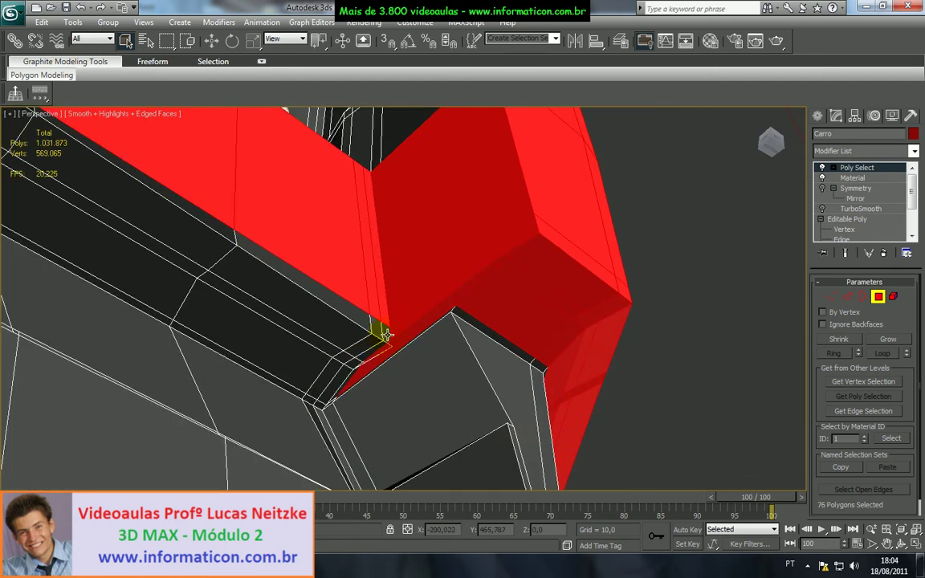
ctrl+click(353, 316)
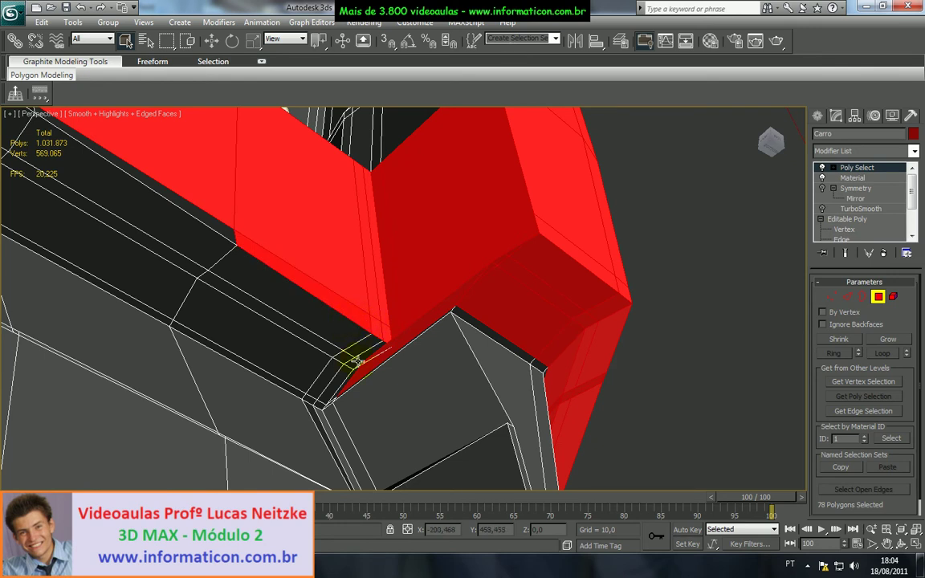
alt+click(367, 365)
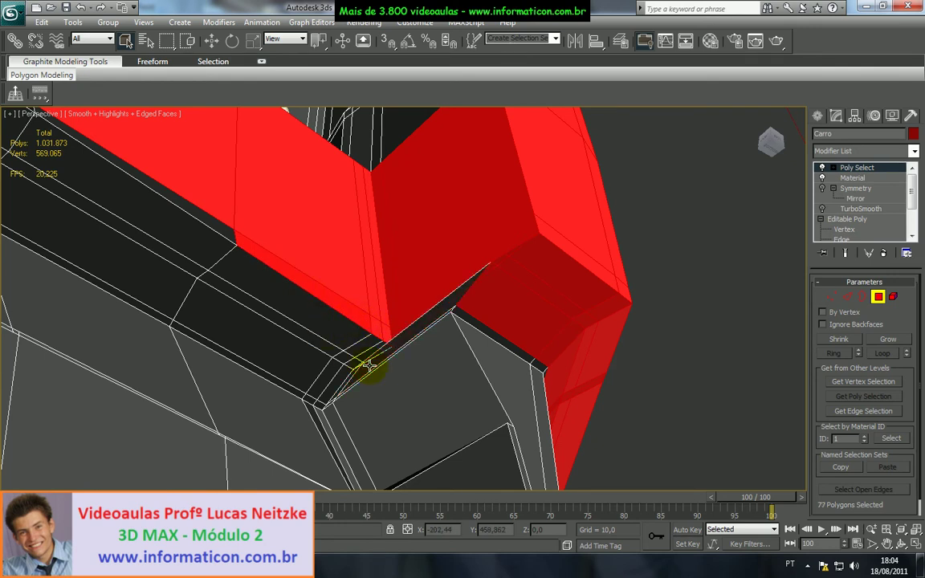
ctrl+click(367, 366)
- Add the main bumper's underside polygons next to the end block to the selection
alt+middle_drag(333, 319, 389, 324)
scroll(388, 324, down, 5)
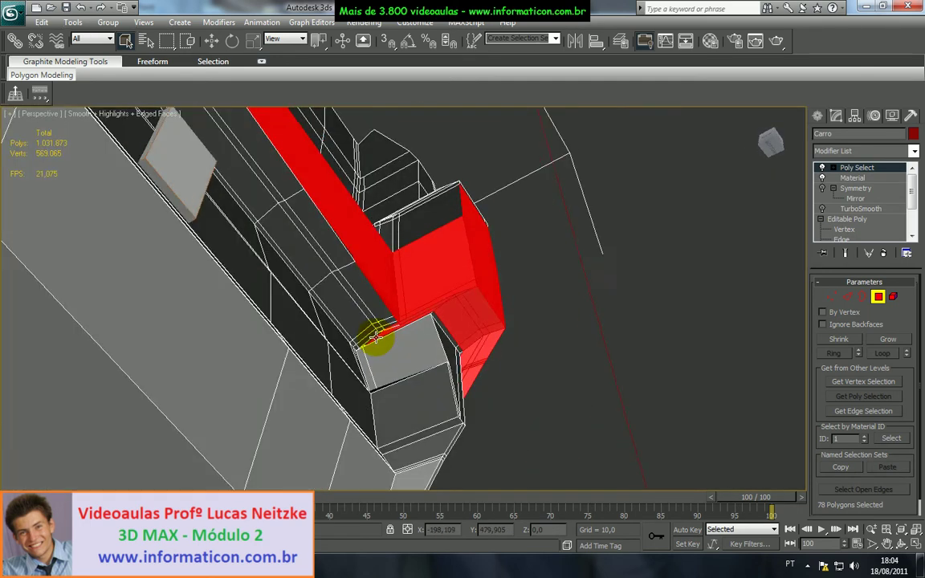
ctrl+click(368, 327)
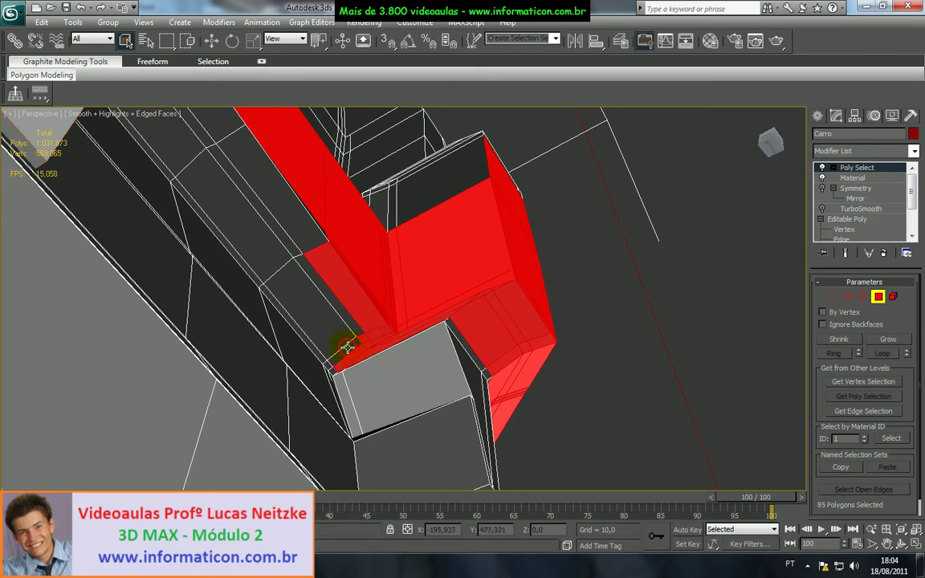
ctrl+click(340, 338)
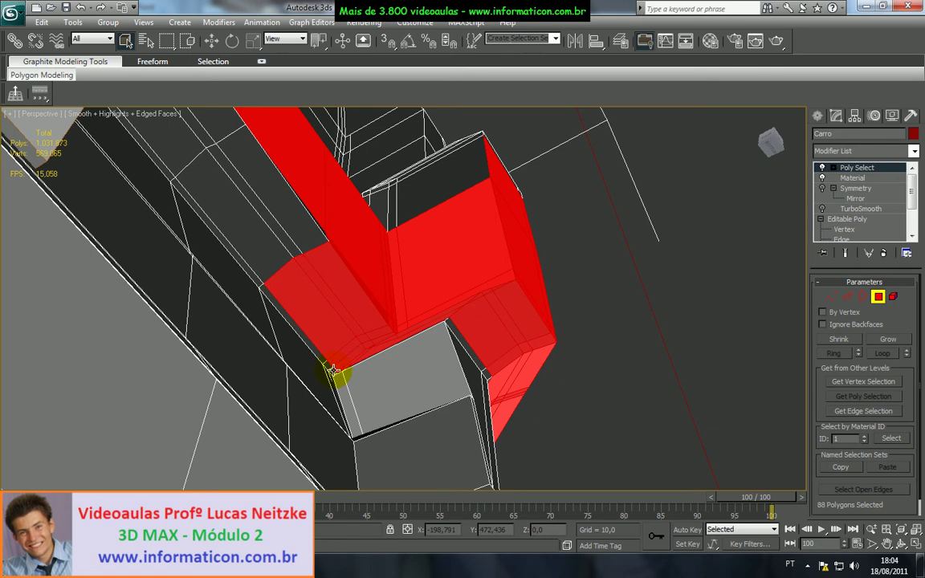
ctrl+click(253, 275)
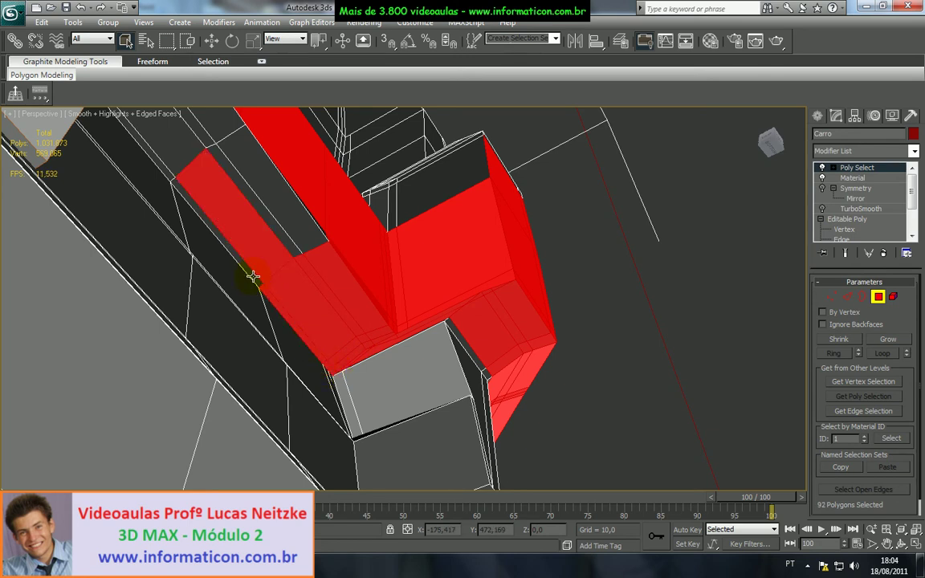
ctrl+click(276, 221)
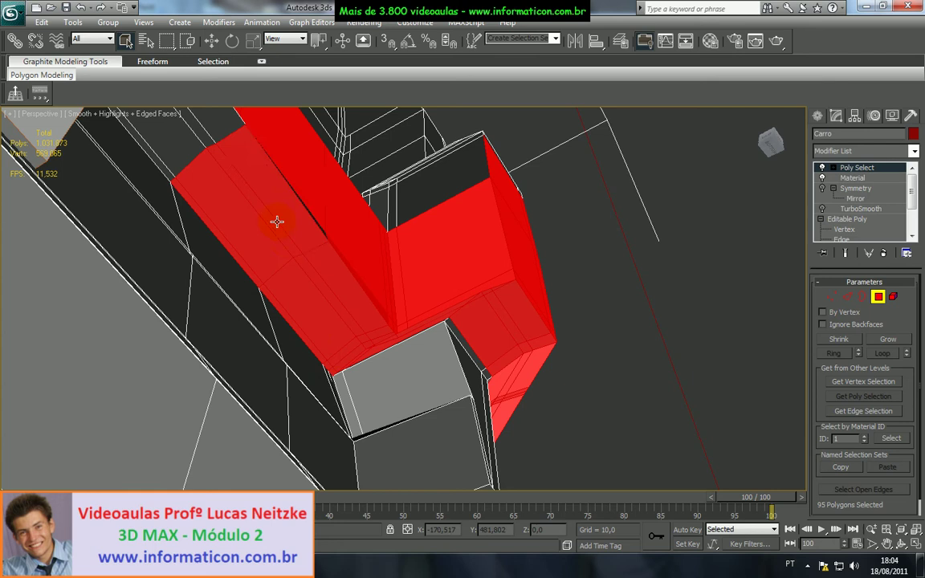
- Extend the polygon selection along the bumper's underside past the mounting plate towards the centre
ctrl+click(216, 124)
ctrl+click(196, 130)
ctrl+click(157, 129)
middle_drag(215, 163, 290, 294)
ctrl+click(239, 311)
alt+click(245, 317)
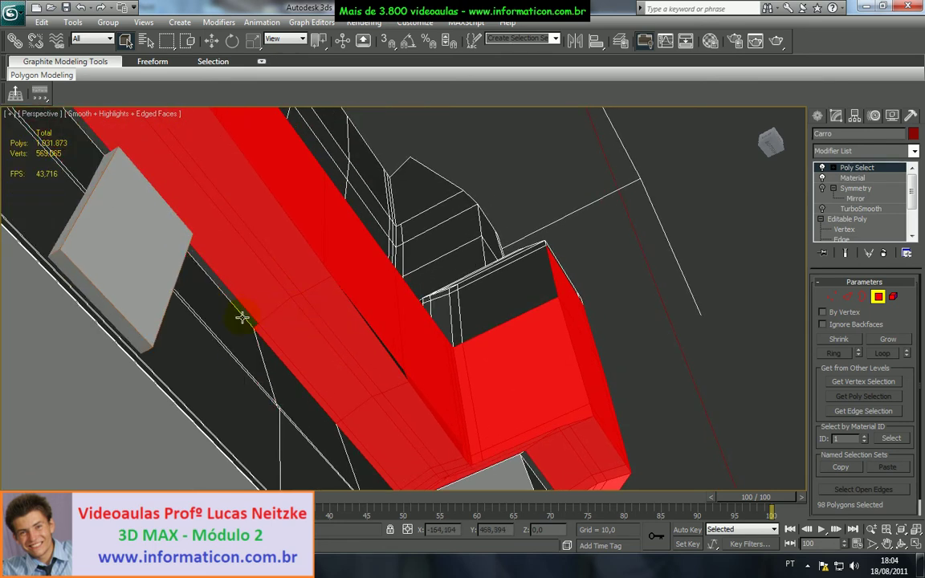
alt+middle_drag(349, 307, 304, 310)
ctrl+click(320, 281)
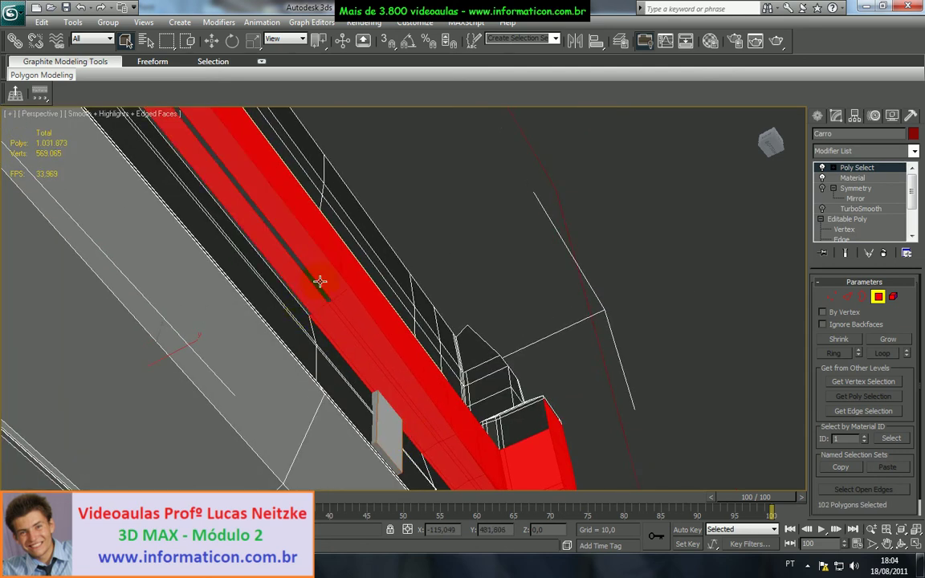
ctrl+click(319, 281)
ctrl+click(294, 297)
- Add the bumper's underside polygons and thin cross strips near its centre end to the selection
middle_drag(295, 281, 474, 470)
scroll(285, 277, down, 2)
scroll(320, 270, up, 2)
scroll(320, 269, up, 2)
middle_drag(291, 267, 440, 283)
scroll(507, 276, down, 2)
ctrl+click(451, 270)
ctrl+click(448, 276)
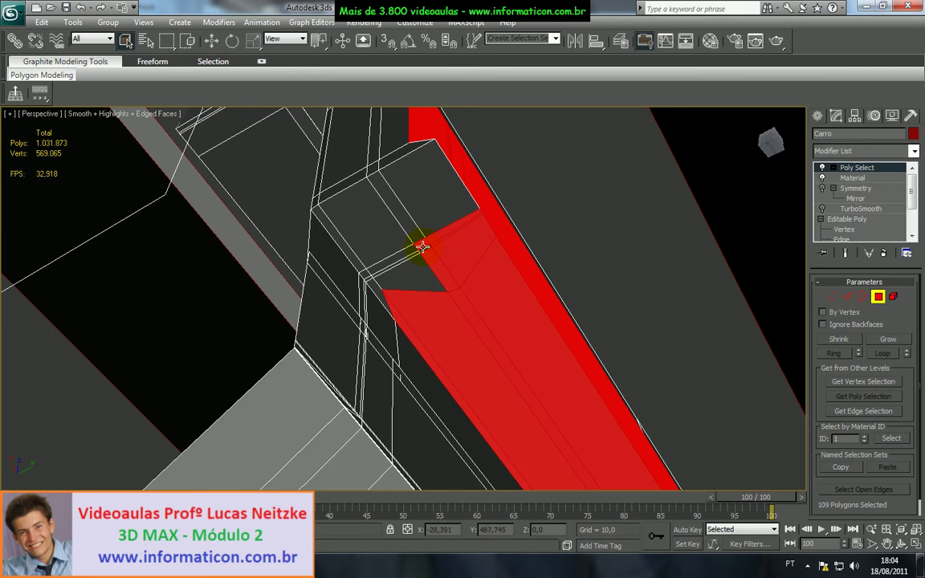
ctrl+click(420, 264)
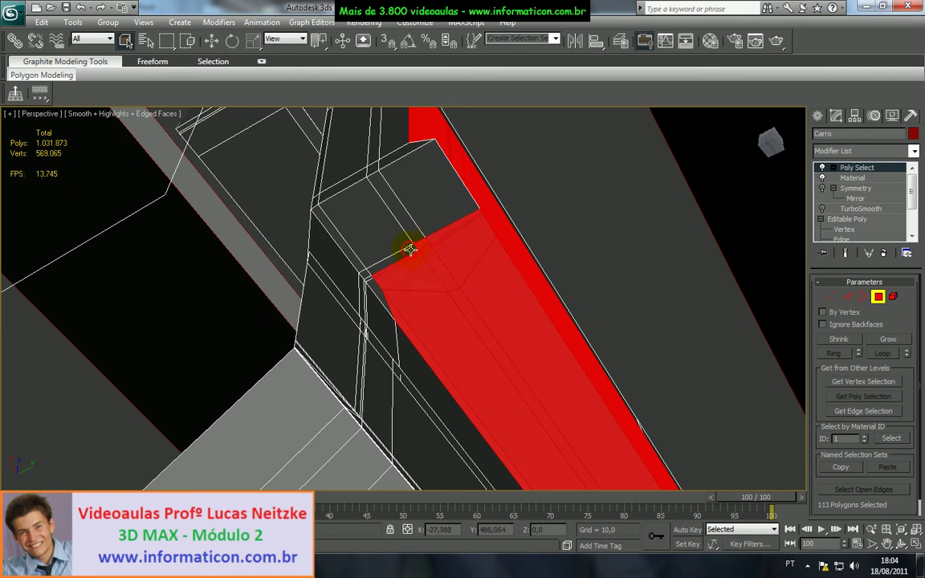
- Add the last underside section at the bumper's centre end and its narrow edge strips to the selection
ctrl+click(359, 266)
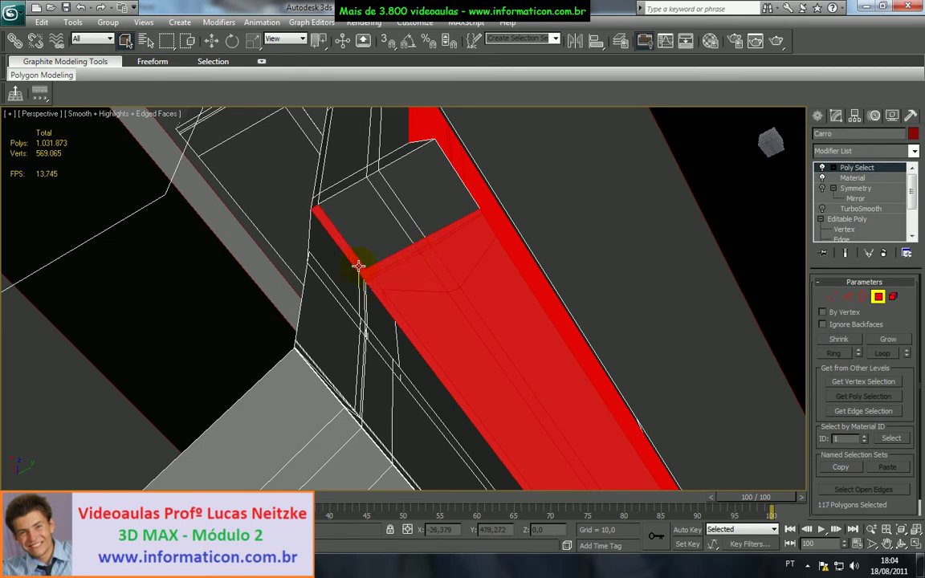
ctrl+click(376, 252)
ctrl+click(413, 222)
ctrl+click(434, 202)
ctrl+click(391, 159)
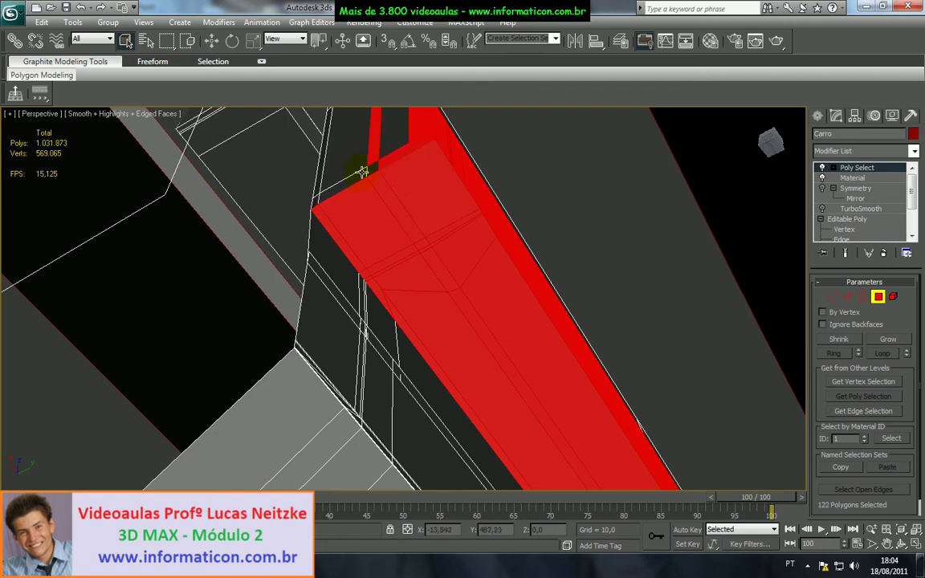
ctrl+click(370, 172)
ctrl+click(362, 162)
scroll(361, 172, down, 10)
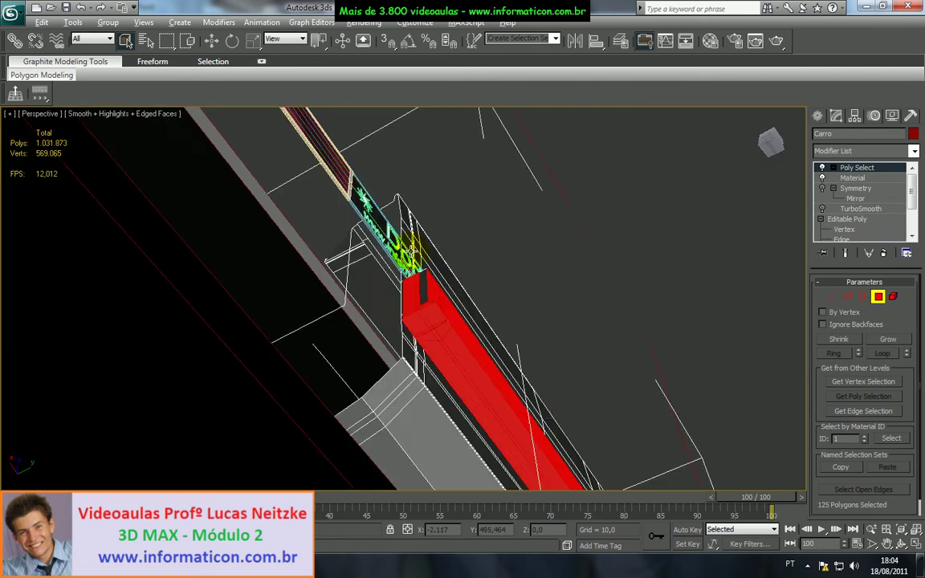
- Remove the polygons of the bumper's centre end face from the selection
alt+middle_drag(345, 160, 355, 306)
alt+click(331, 322)
alt+click(310, 304)
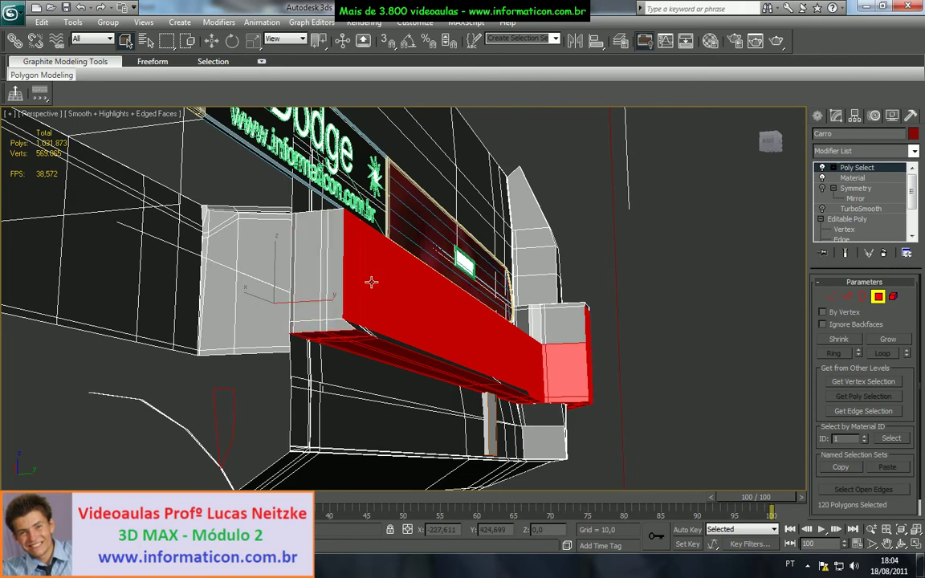
- Add the sloped polygons along the lower edge of the bumper's outer face to the selection
alt+middle_drag(370, 307, 365, 334)
ctrl+click(366, 333)
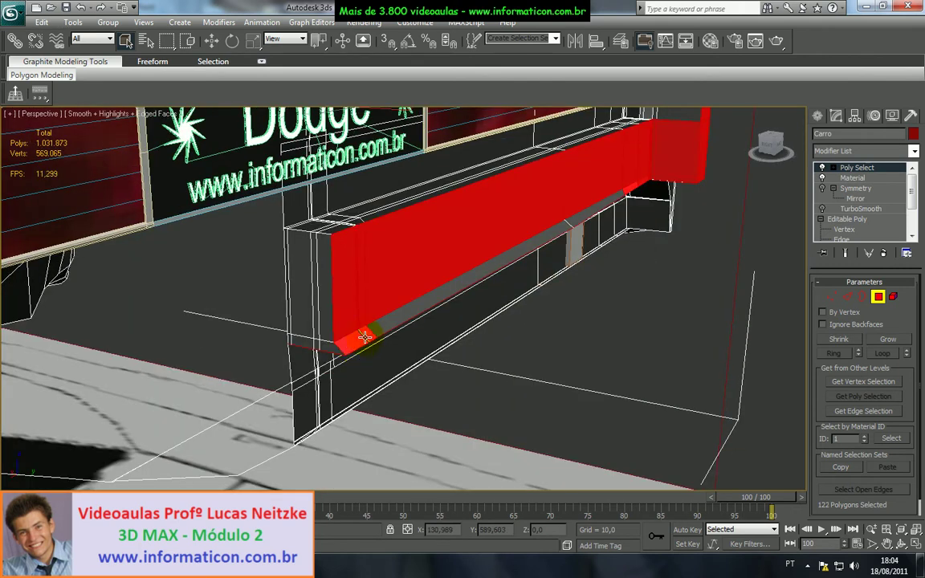
ctrl+click(376, 330)
ctrl+click(581, 215)
- Add the bumper's top polygons at its centre end, including the narrow inner edge strip, to the selection
alt+middle_drag(581, 215, 351, 310)
ctrl+click(336, 316)
ctrl+click(340, 318)
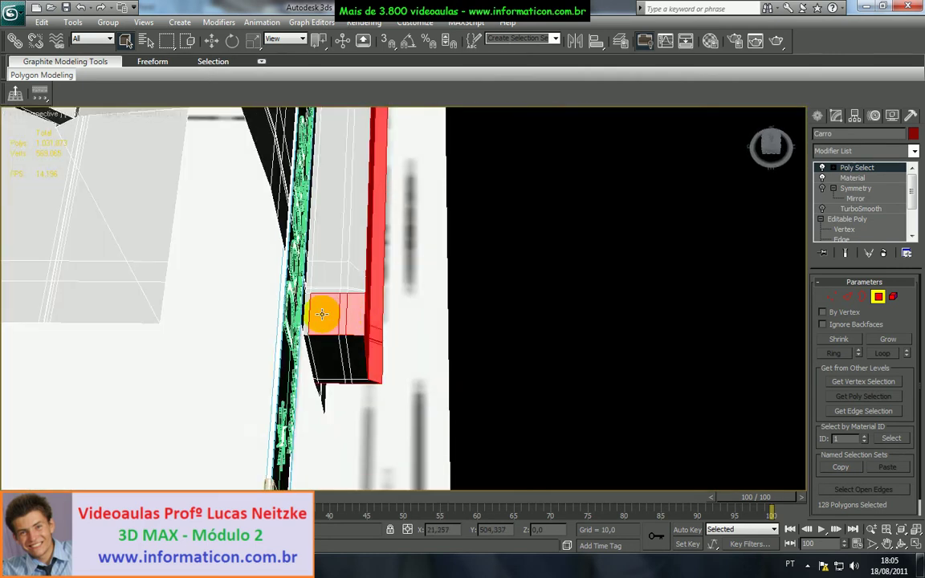
scroll(316, 308, down, 2)
scroll(309, 309, up, 5)
alt+middle_drag(305, 310, 261, 306)
ctrl+click(200, 314)
- Add the thin cross strips on the bumper's top face near the centre end to the selection
ctrl+click(216, 255)
ctrl+click(211, 238)
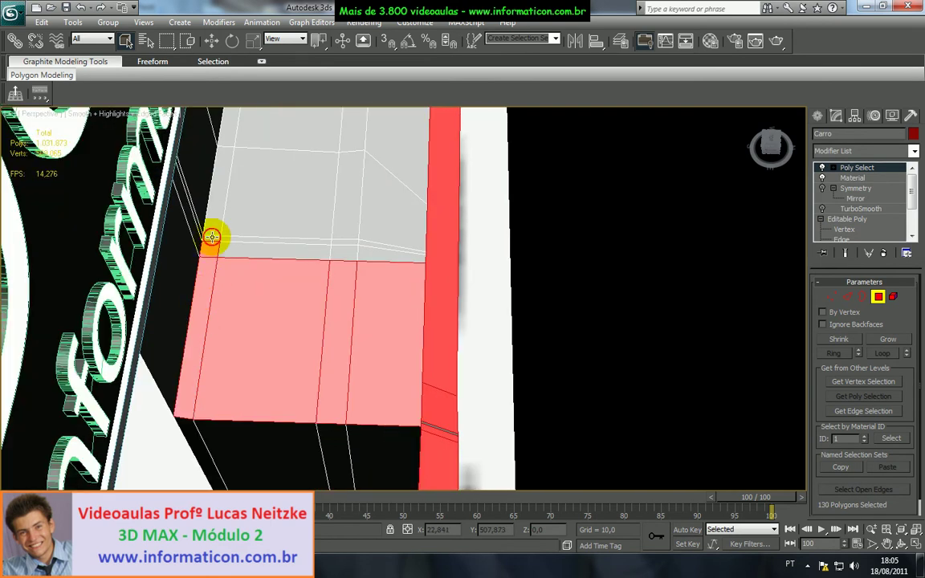
ctrl+click(229, 239)
ctrl+click(321, 256)
ctrl+click(340, 256)
ctrl+click(352, 242)
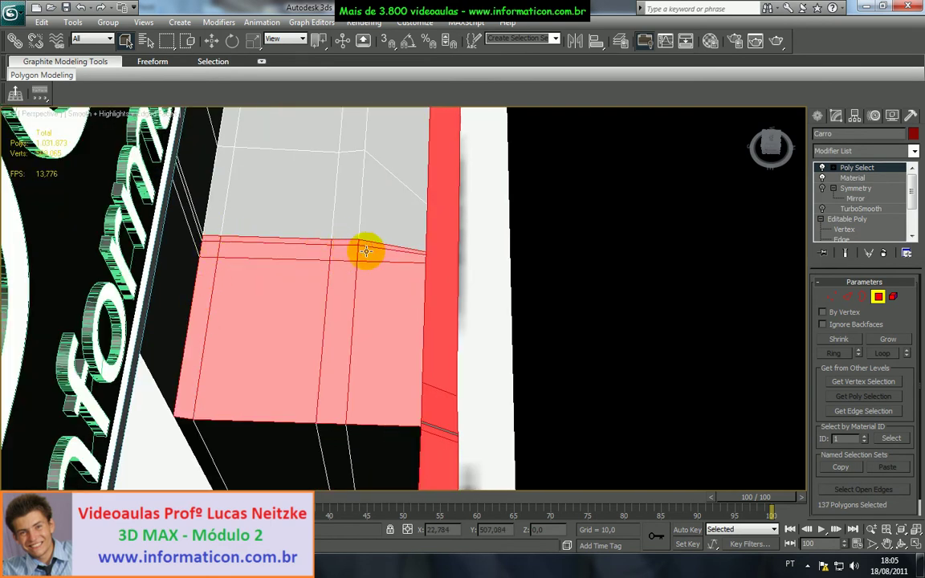
ctrl+click(365, 243)
- Add the next two top-face sections beyond the cross strips, with their narrow edge polygons, to the selection
ctrl+click(243, 198)
ctrl+click(225, 186)
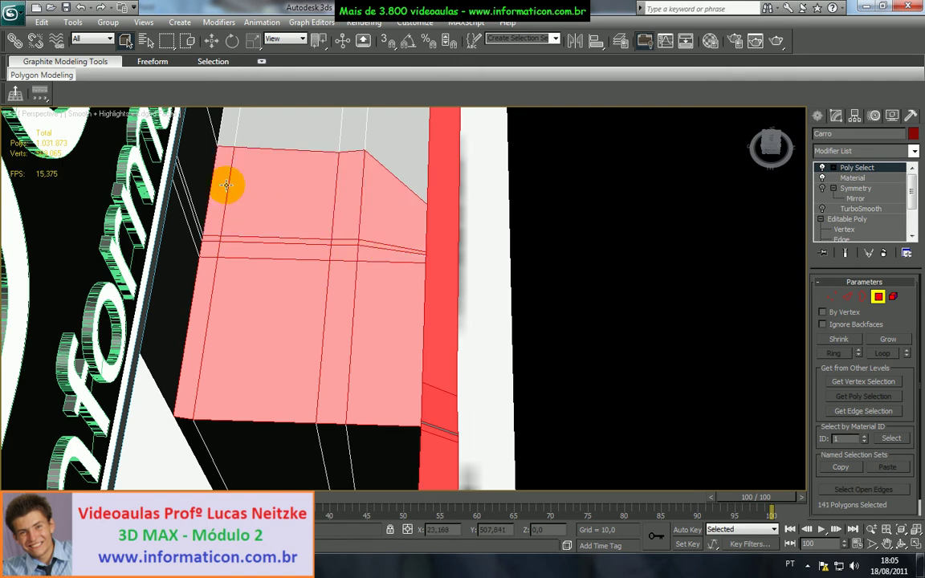
ctrl+click(232, 140)
ctrl+click(355, 137)
ctrl+click(324, 135)
- Extend the selection along the long middle section of the bumper's top face below the tail light
alt+middle_drag(387, 136, 498, 306)
ctrl+click(408, 280)
scroll(413, 252, down, 2)
scroll(438, 305, down, 3)
scroll(454, 323, down, 3)
ctrl+click(518, 312)
ctrl+click(519, 312)
ctrl+click(513, 300)
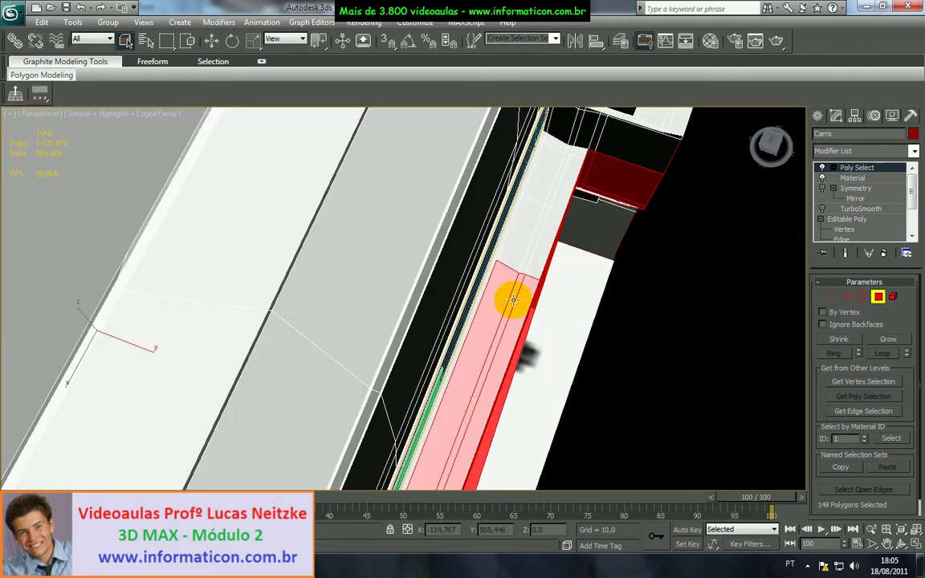
- Add the last sections of the bumper's top face up to the end block to the selection
ctrl+click(534, 263)
ctrl+click(527, 260)
ctrl+click(514, 245)
ctrl+click(549, 189)
ctrl+click(579, 151)
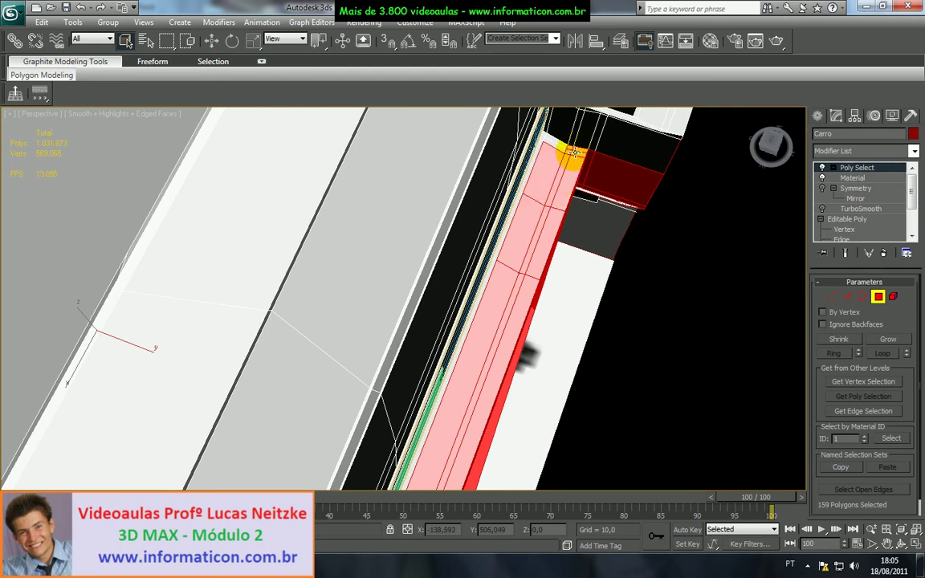
- Add the inner side polygons of the end block and the corner strips joining it to the bumper to the selection
alt+middle_drag(550, 196, 407, 448)
ctrl+click(410, 435)
ctrl+click(573, 243)
alt+middle_drag(579, 225, 682, 327)
middle_drag(652, 320, 587, 370)
ctrl+click(607, 337)
ctrl+click(595, 336)
ctrl+click(633, 343)
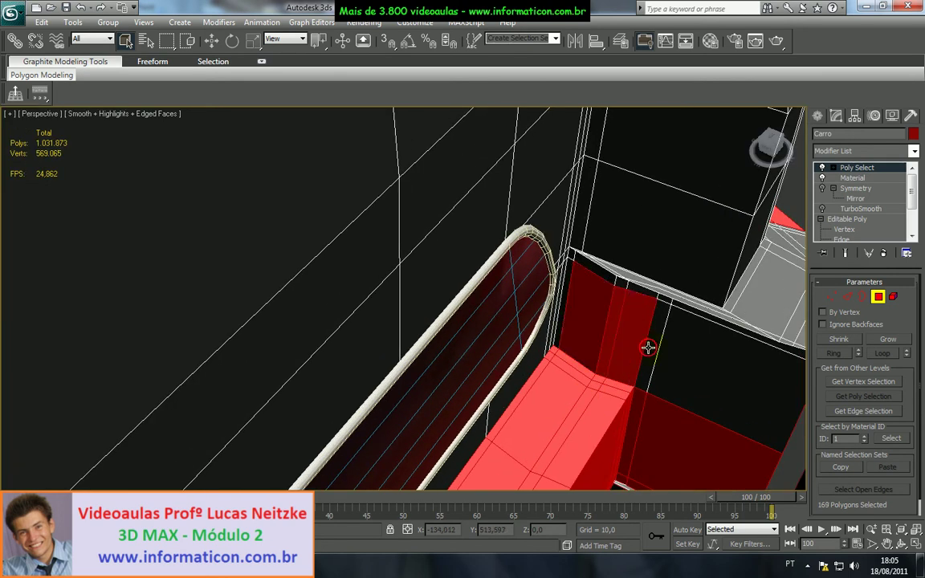
ctrl+click(675, 324)
ctrl+click(657, 303)
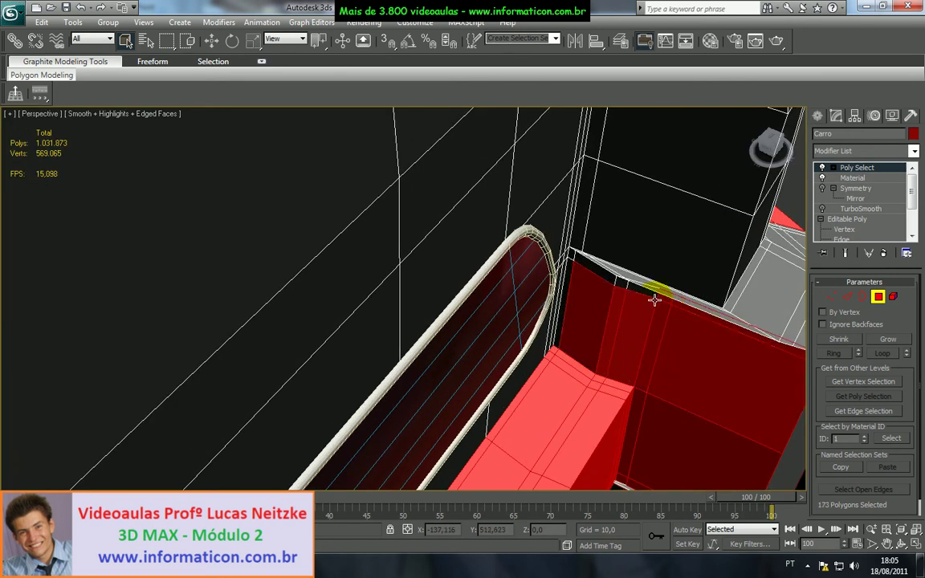
ctrl+click(616, 273)
- Add the narrow strip along the upper edge of the end block's inner side to the selection
middle_drag(620, 275, 335, 433)
scroll(728, 409, up, 1)
alt+middle_drag(707, 406, 633, 341)
alt+middle_drag(704, 347, 450, 258)
scroll(481, 275, up, 2)
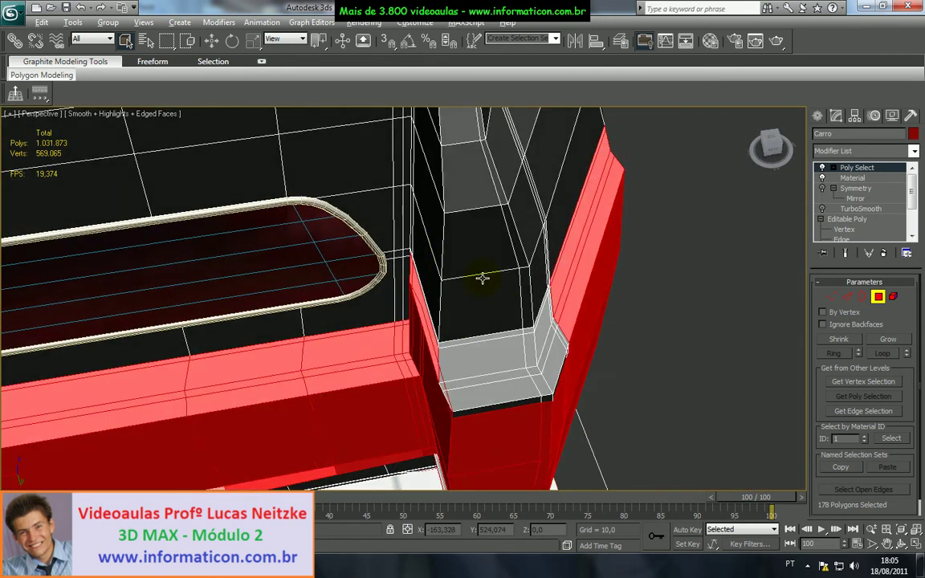
alt+middle_drag(465, 306, 525, 401)
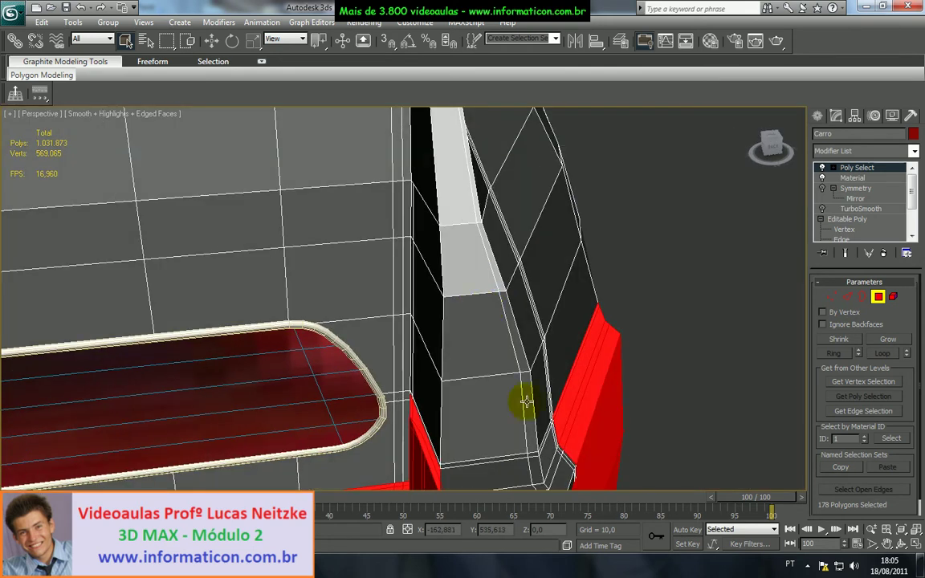
alt+middle_drag(555, 460, 512, 274)
scroll(506, 428, up, 3)
middle_drag(441, 384, 475, 248)
ctrl+click(458, 438)
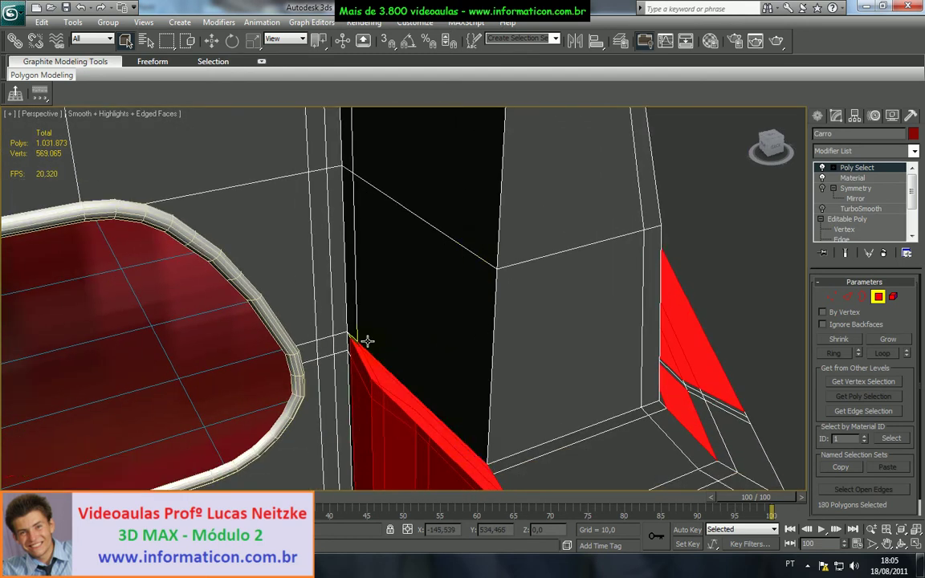
- Add the end block's top polygons and their front edge strips to the selection
alt+middle_drag(366, 367, 577, 202)
ctrl+click(266, 398)
alt+middle_drag(306, 412, 448, 324)
ctrl+click(456, 336)
ctrl+click(474, 348)
ctrl+click(518, 351)
ctrl+click(547, 346)
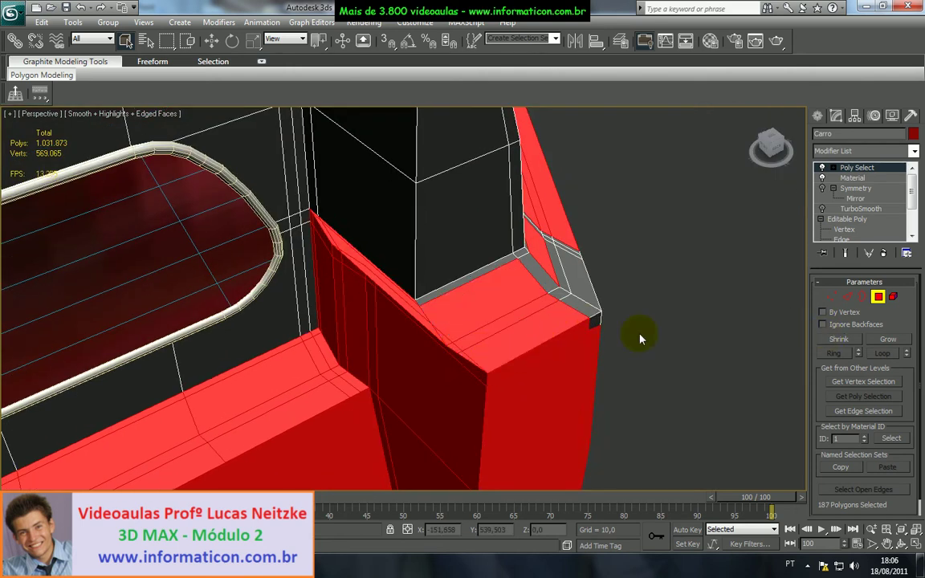
- Add the end block's outer top corner polygons and the thin strips against the car body to the selection
ctrl+click(597, 323)
ctrl+click(588, 306)
ctrl+click(586, 294)
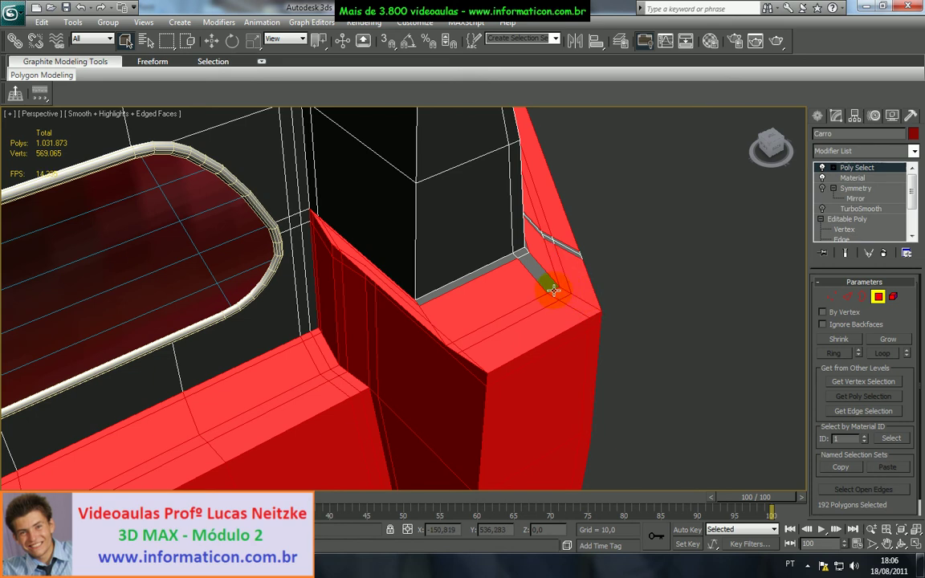
ctrl+click(499, 267)
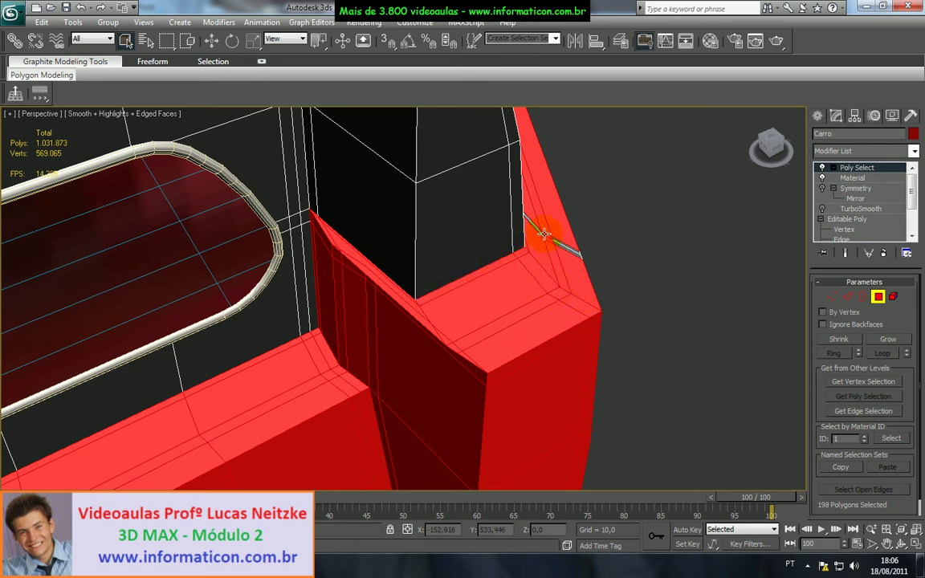
- Add the remaining narrow top strips where the end block wraps around the car's side to the selection
alt+middle_drag(561, 258, 474, 306)
ctrl+click(444, 297)
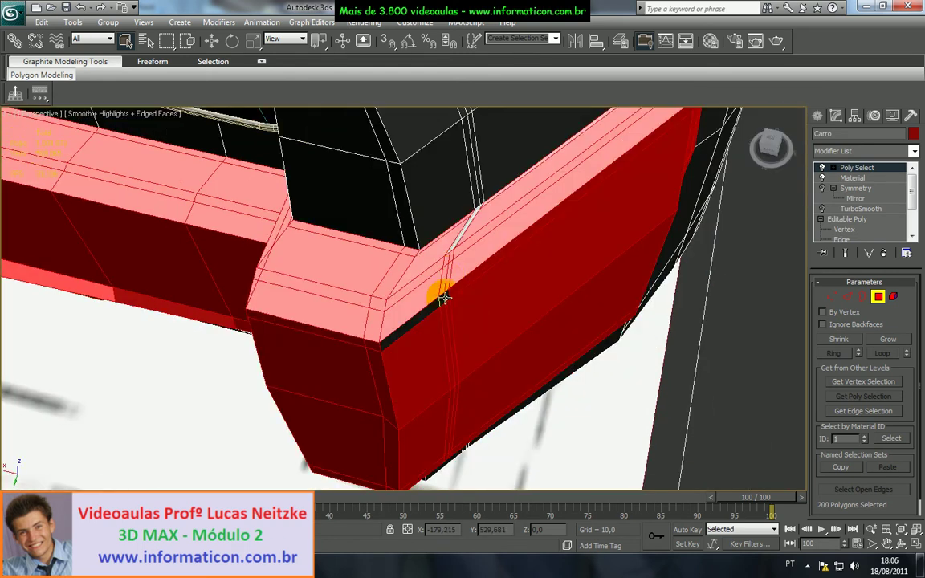
ctrl+click(435, 302)
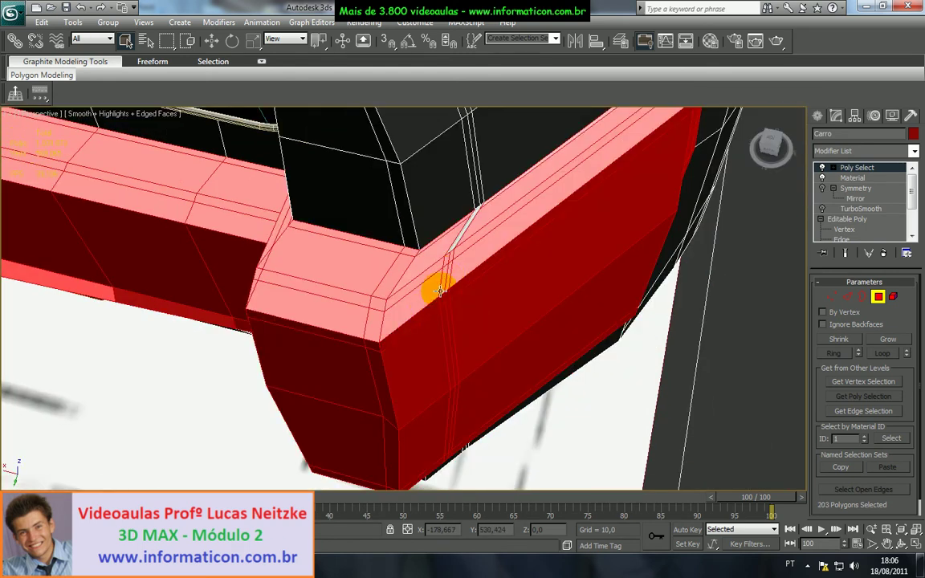
alt+click(456, 243)
scroll(456, 242, up, 5)
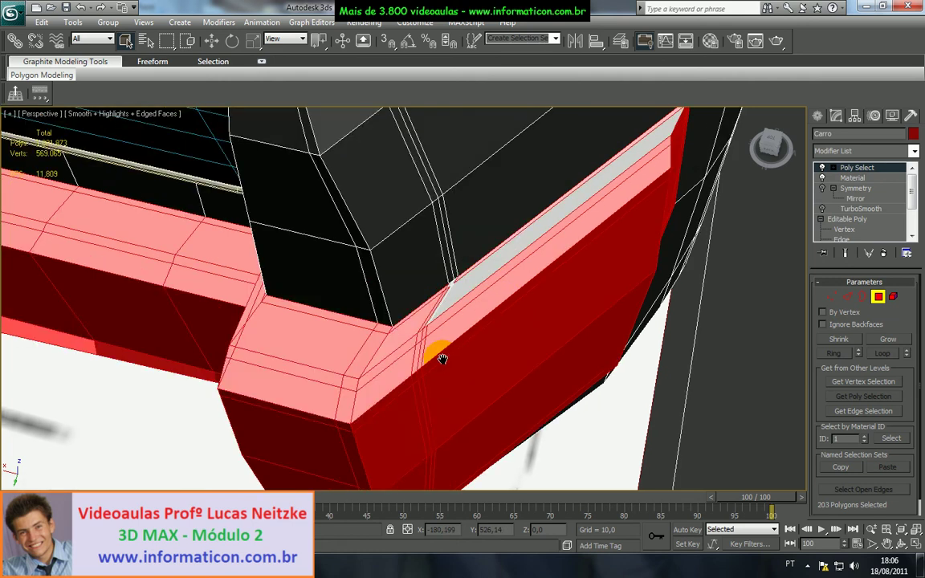
ctrl+click(474, 323)
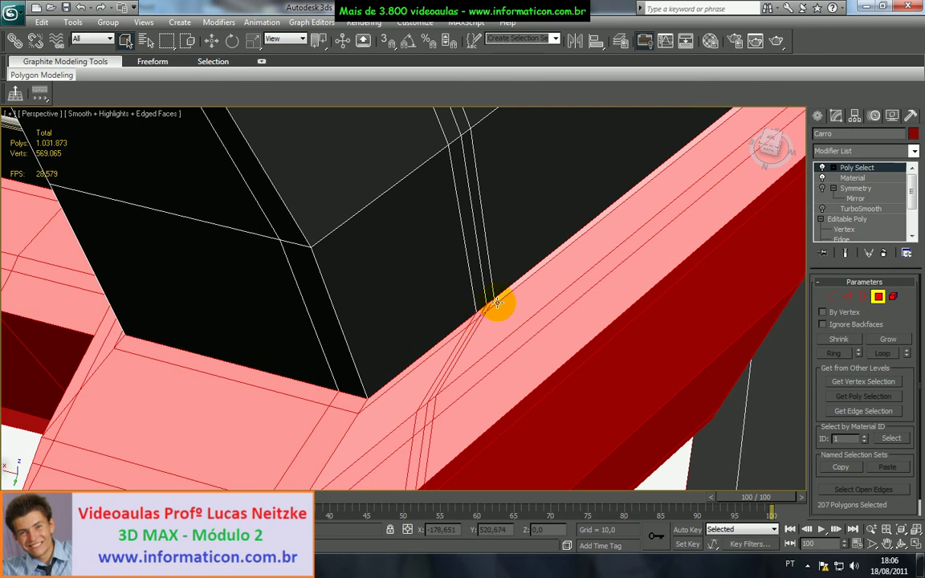
- Add the thin underside strips where the end block meets the body to the selection
scroll(499, 380, down, 4)
alt+middle_drag(491, 382, 498, 359)
alt+middle_drag(427, 364, 489, 305)
scroll(437, 338, up, 5)
middle_drag(398, 300, 401, 276)
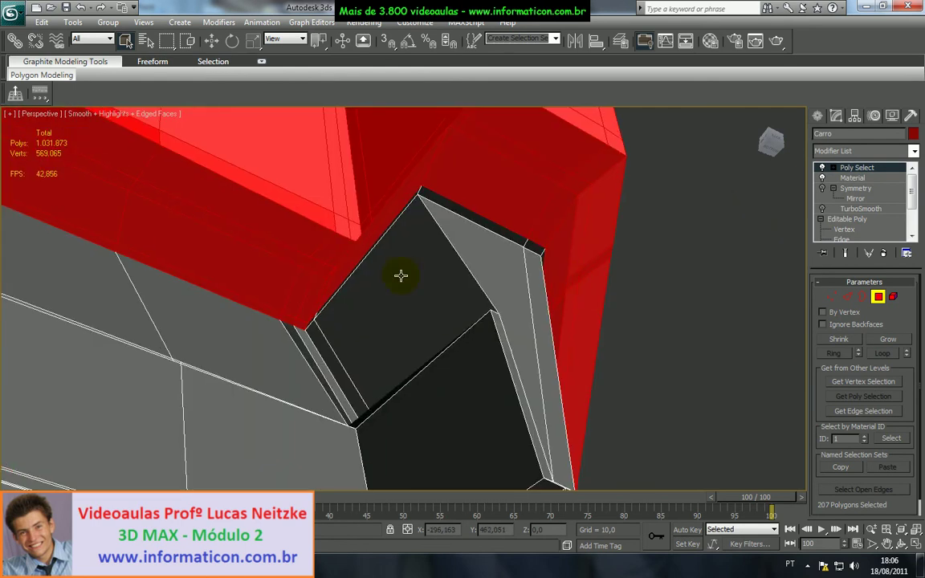
ctrl+click(316, 315)
ctrl+click(440, 205)
ctrl+click(540, 253)
alt+middle_drag(547, 263, 450, 286)
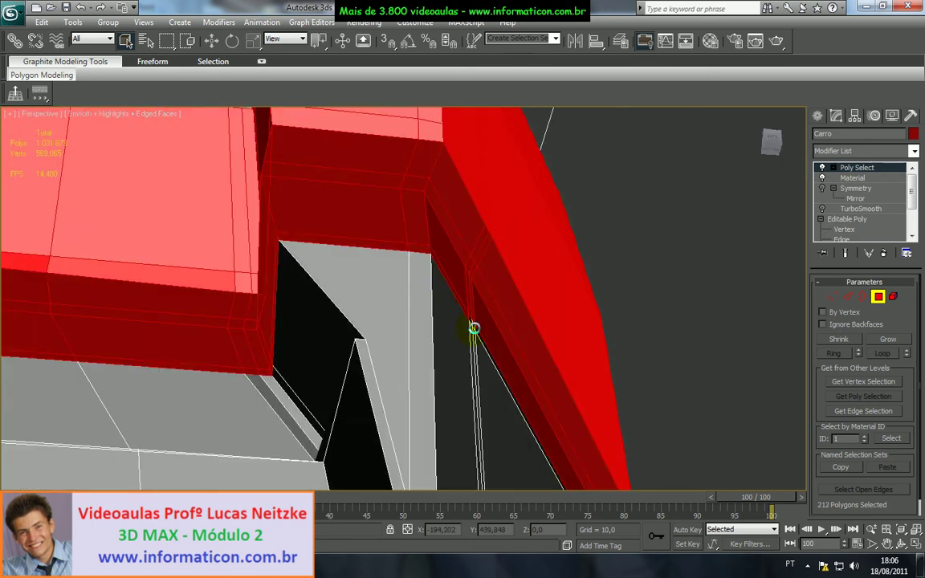
- Add the tiny underside polygons on the end block's side section, against the body, to the selection
alt+middle_drag(450, 349, 478, 334)
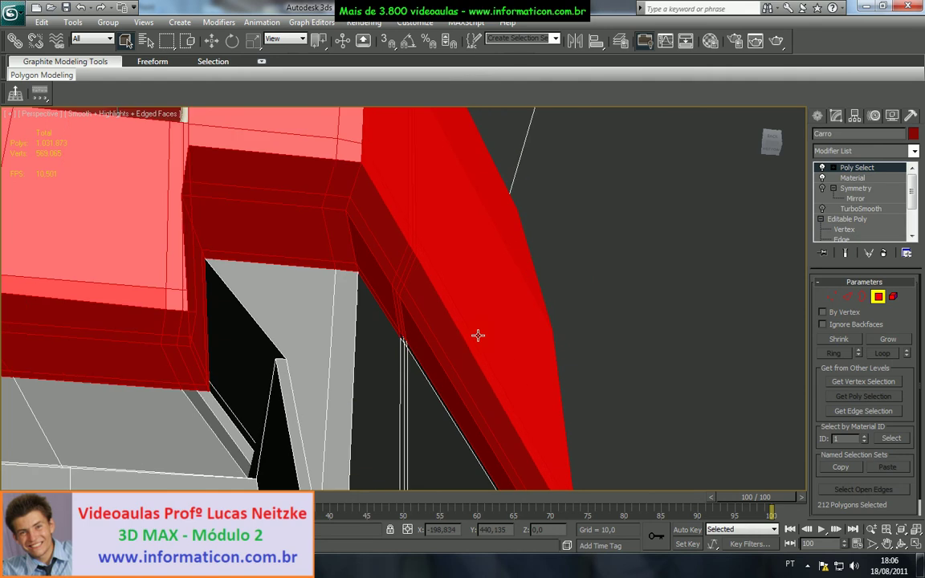
scroll(411, 353, up, 5)
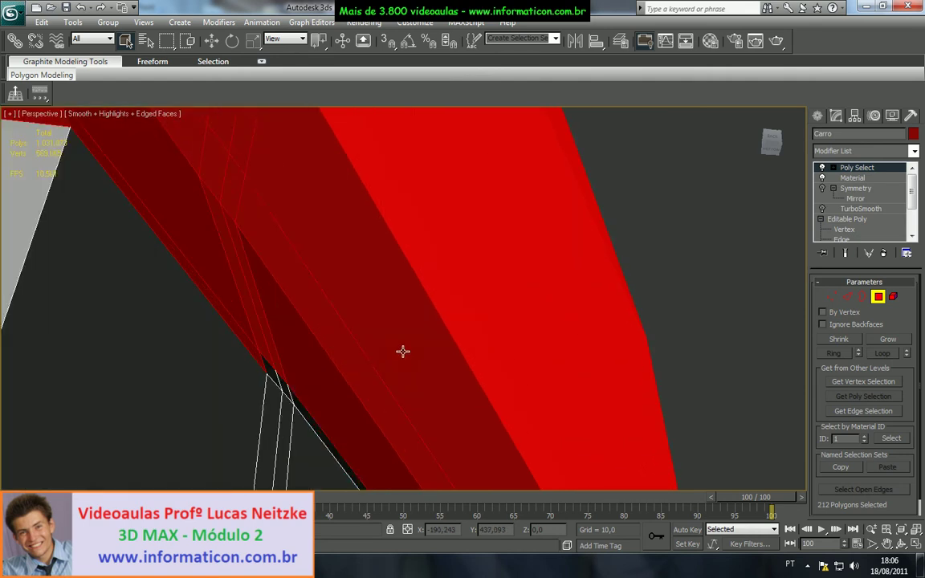
ctrl+click(422, 186)
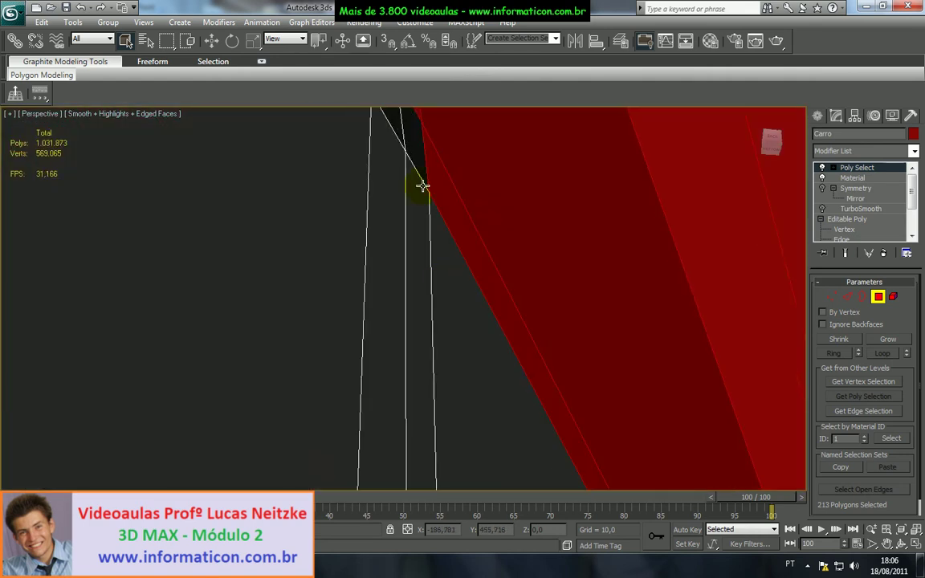
ctrl+click(395, 129)
ctrl+click(437, 165)
scroll(527, 398, down, 5)
middle_drag(529, 400, 351, 330)
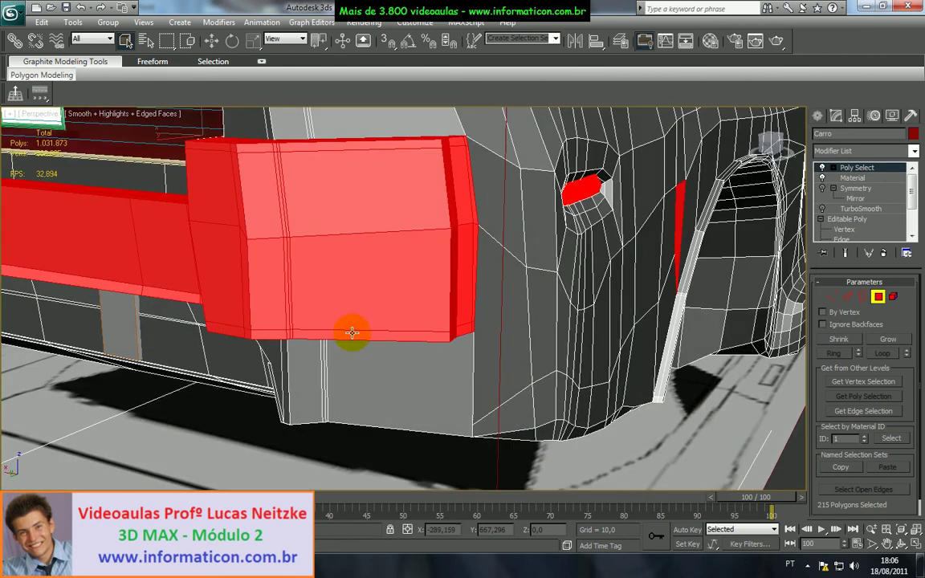
- Remove the stray polygons beside the wheel arch and elsewhere on the car body from the selection
alt+click(682, 221)
scroll(607, 282, down, 4)
alt+middle_drag(607, 283, 564, 345)
scroll(542, 307, down, 4)
alt+click(407, 218)
middle_drag(403, 227, 422, 283)
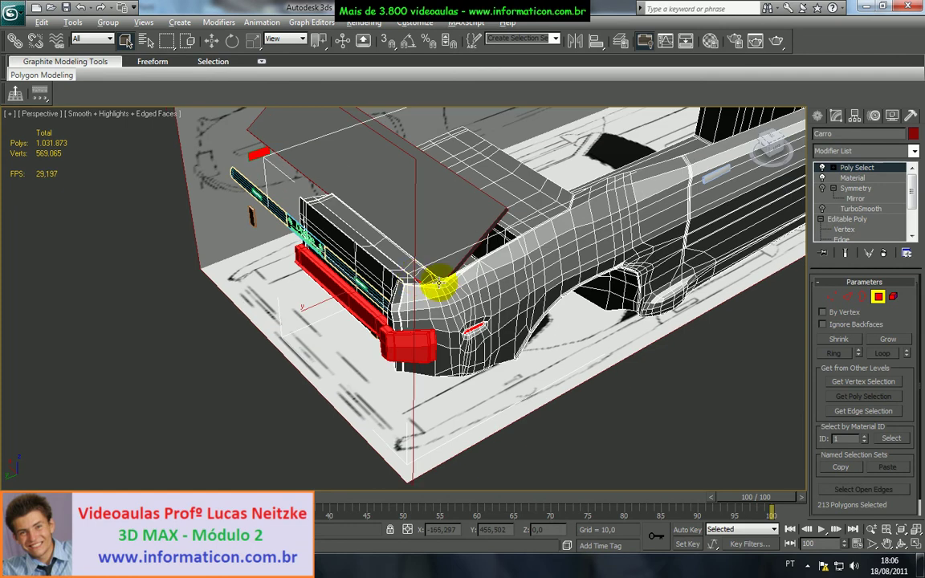
alt+middle_drag(388, 244, 441, 270)
scroll(225, 237, up, 3)
alt+middle_drag(232, 236, 381, 278)
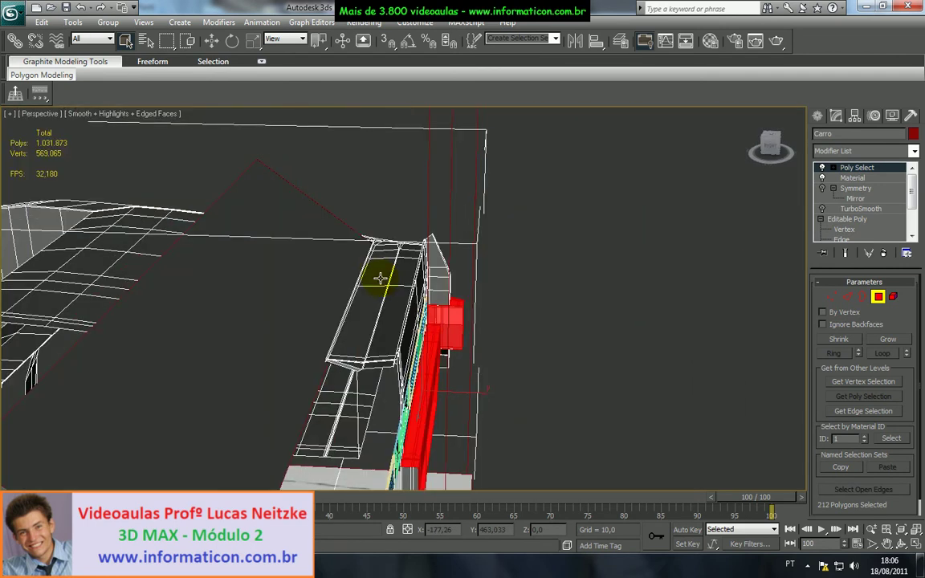
alt+middle_drag(445, 368, 378, 244)
scroll(371, 247, down, 5)
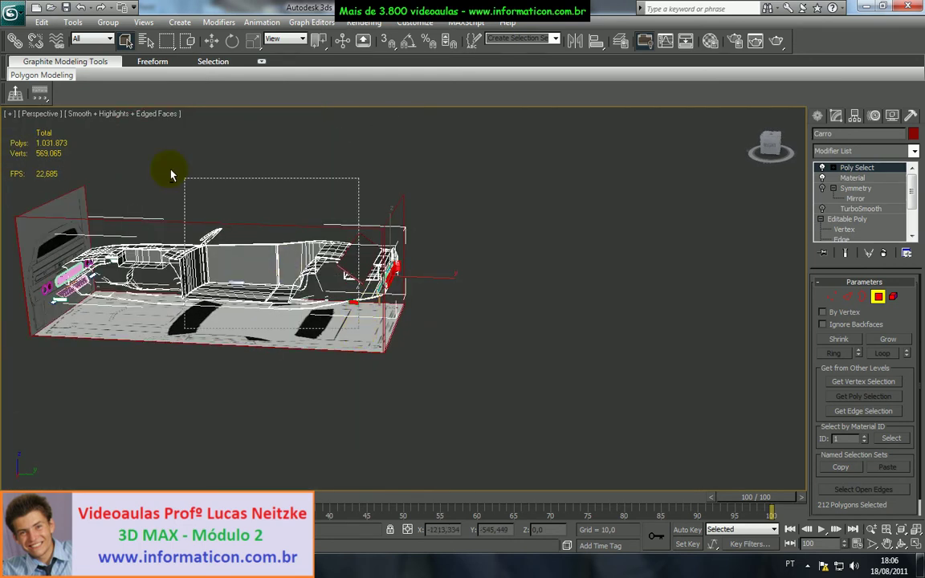
- Apply a Material modifier to the selected bumper polygons and set its Material ID to 3
scroll(354, 232, up, 10)
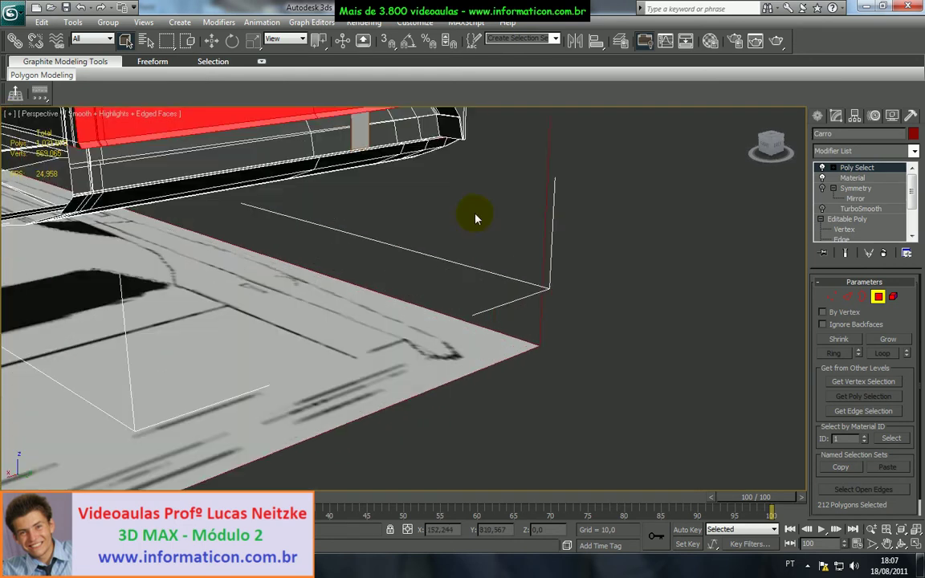
middle_drag(416, 191, 432, 233)
scroll(431, 233, up, 2)
middle_drag(440, 171, 520, 271)
scroll(500, 287, down, 2)
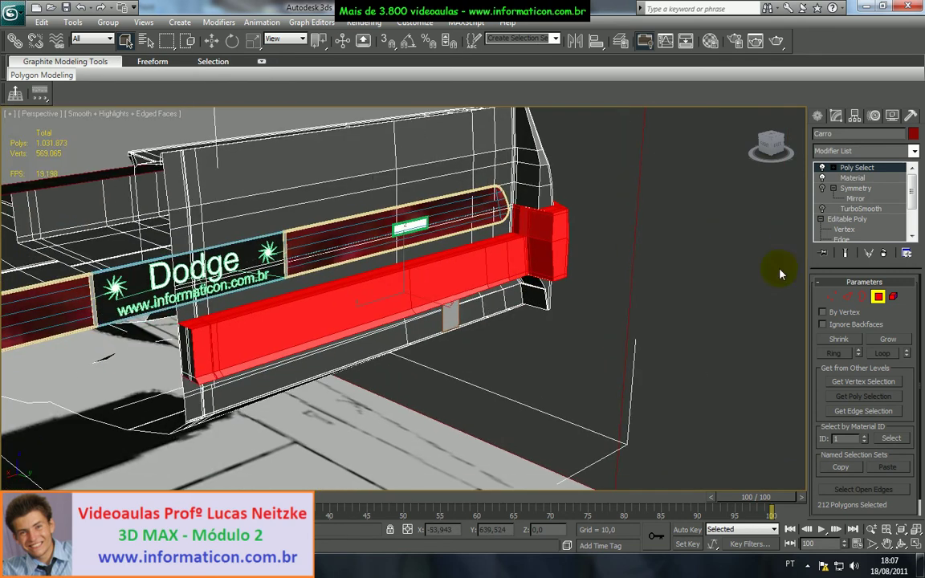
click(870, 153)
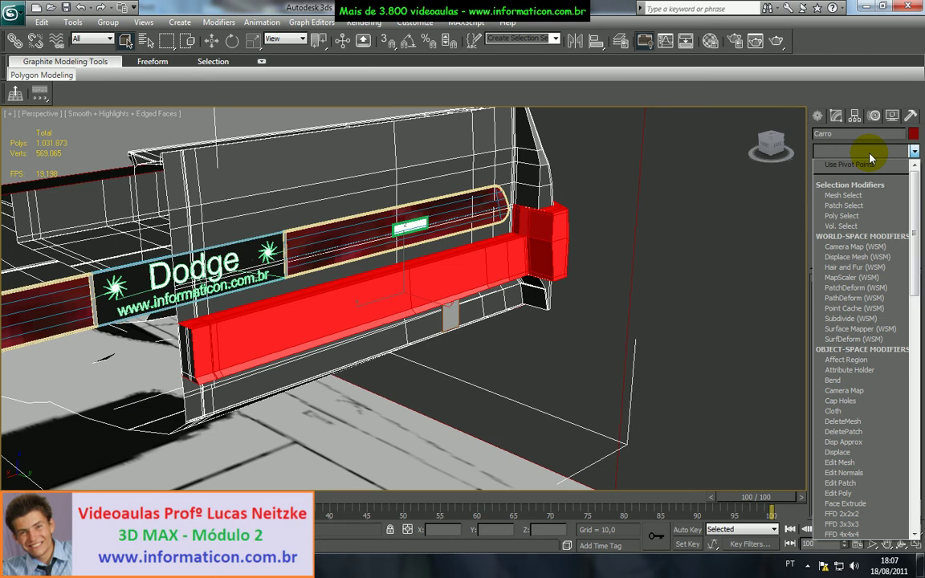
scroll(870, 160, down, 10)
click(855, 177)
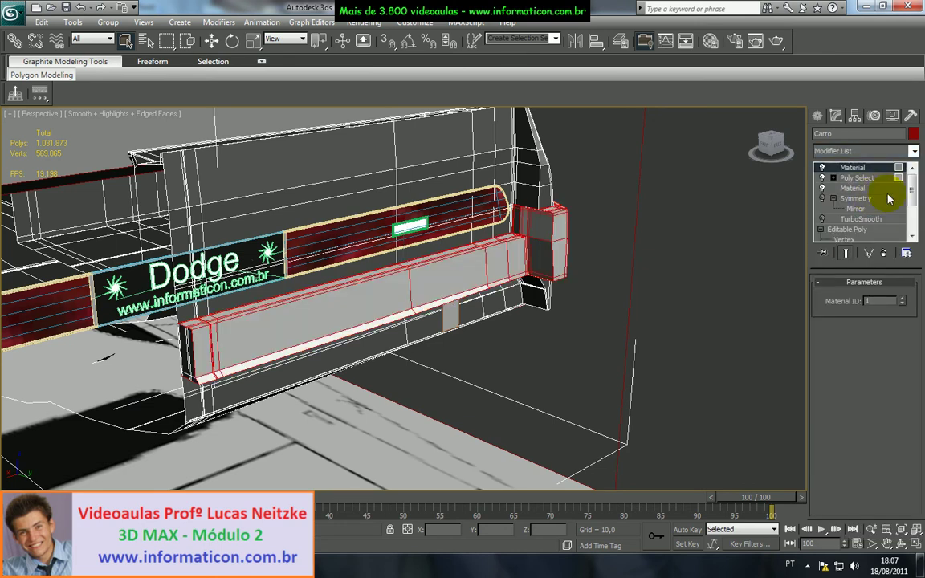
click(903, 299)
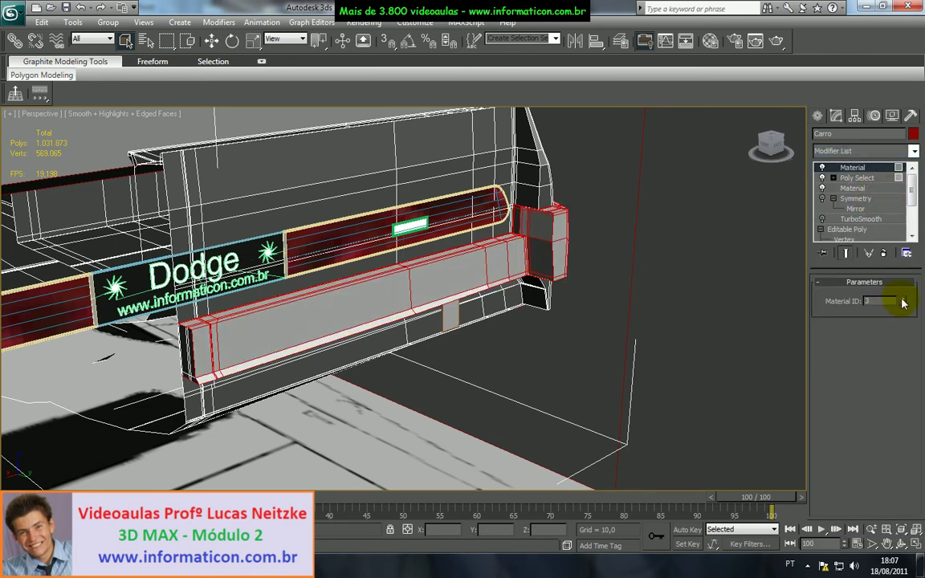
scroll(568, 296, up, 2)
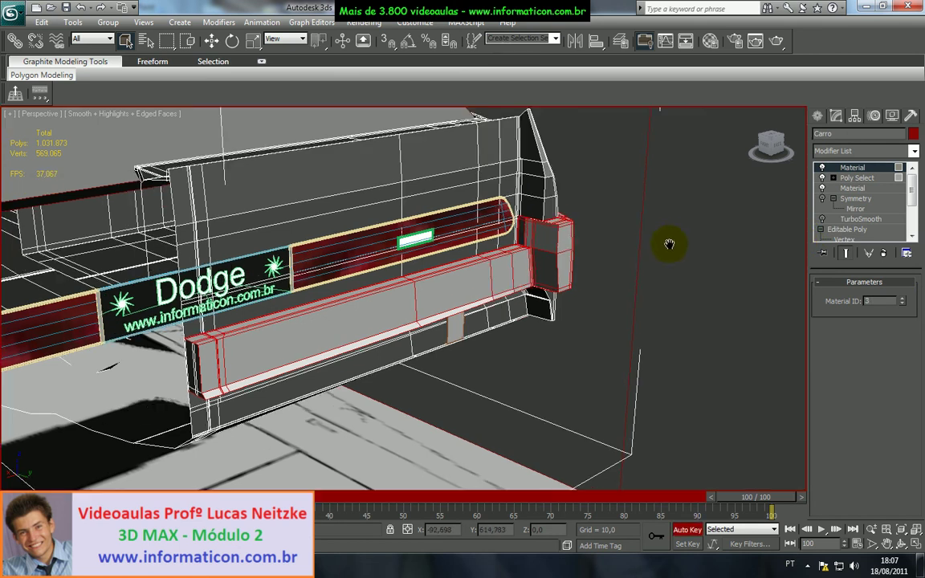
- Move the TurboSmooth modifier to the top of the car's modifier stack and switch it on
key(m)
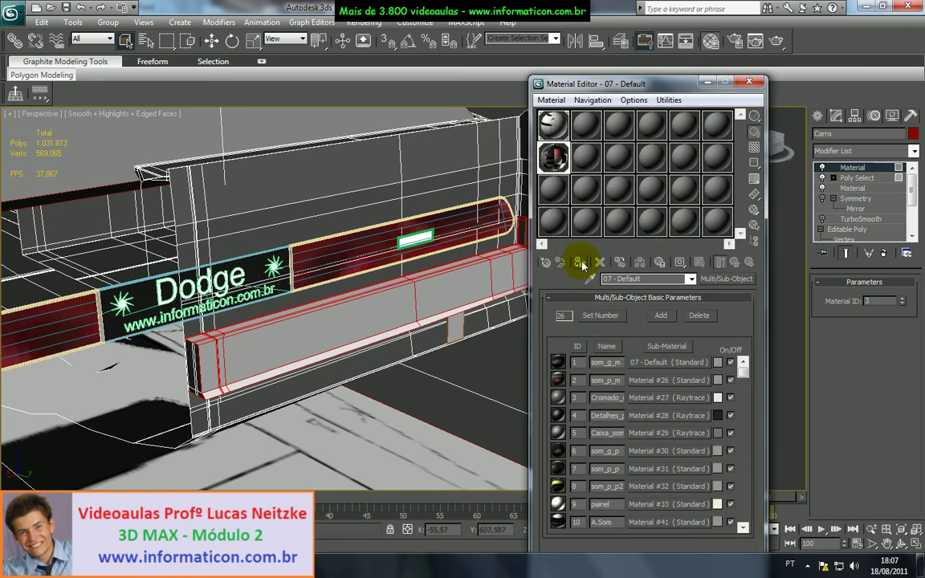
click(749, 81)
alt+middle_drag(696, 192, 777, 202)
drag(865, 228, 836, 173)
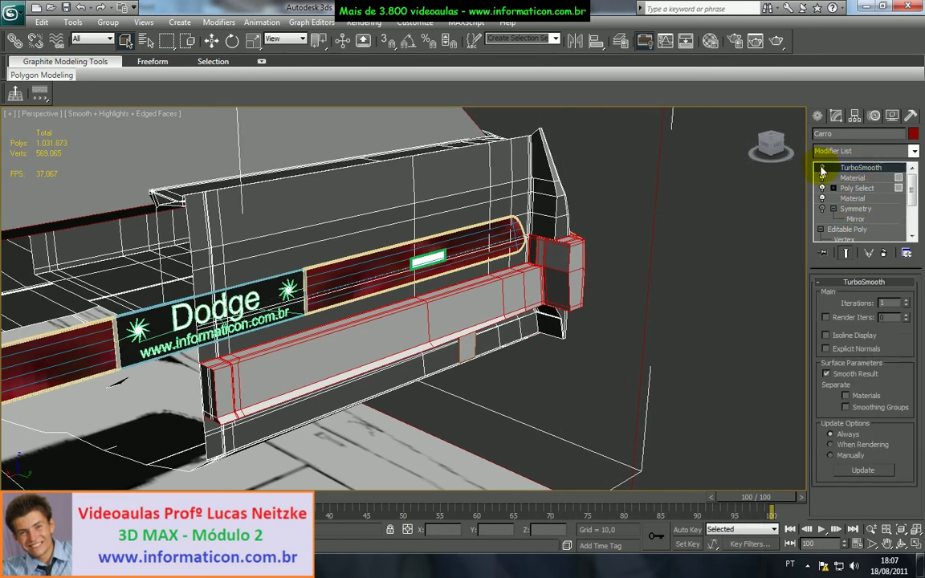
click(822, 168)
- Turn off edged faces and switch on the Symmetry modifier to examine the smoothed corner block of the rear bumper
key(F4)
middle_drag(590, 247, 634, 241)
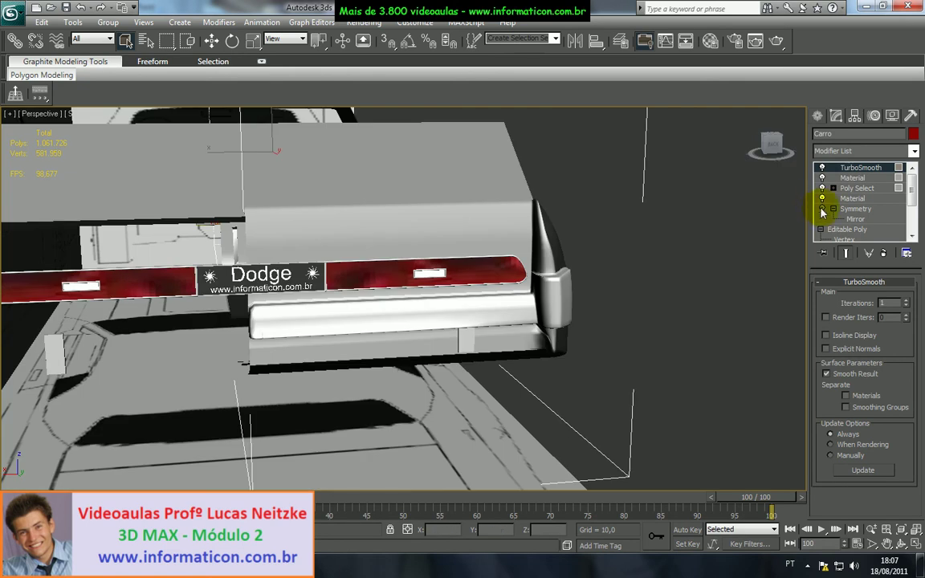
scroll(641, 298, down, 4)
alt+middle_drag(642, 299, 527, 289)
scroll(441, 301, up, 5)
mouse_move(442, 301)
alt+middle_down()
mouse_move(422, 318)
mouse_move(445, 318)
mouse_move(354, 314)
mouse_move(393, 338)
mouse_move(502, 359)
mouse_move(171, 351)
alt+middle_up()
scroll(502, 359, up, 3)
alt+middle_drag(586, 359, 377, 329)
scroll(378, 328, down, 3)
alt+middle_drag(438, 333, 388, 306)
scroll(492, 344, up, 3)
- Hide the Referencia layer and render a close-up of the bumper's corner block in the Perspective view
click(767, 44)
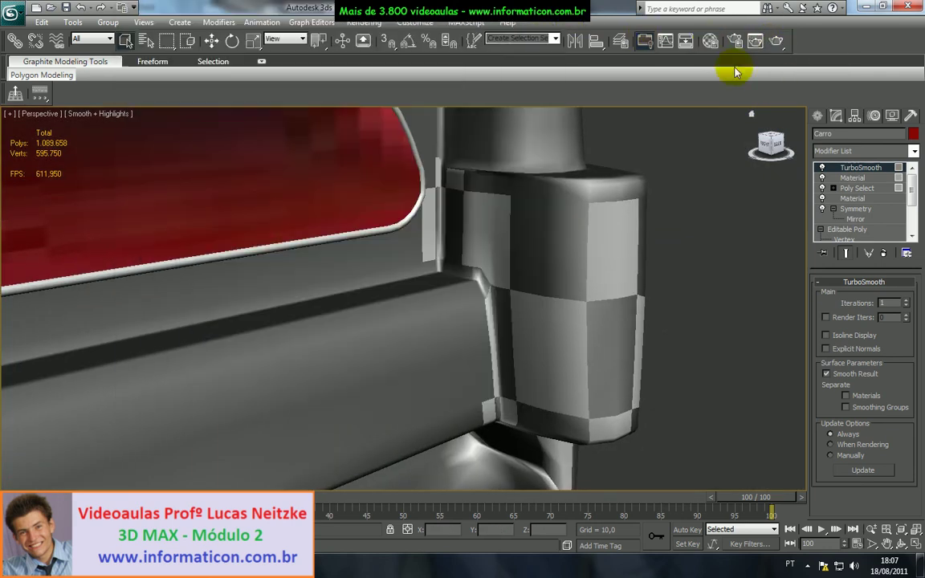
click(776, 41)
click(537, 11)
click(619, 42)
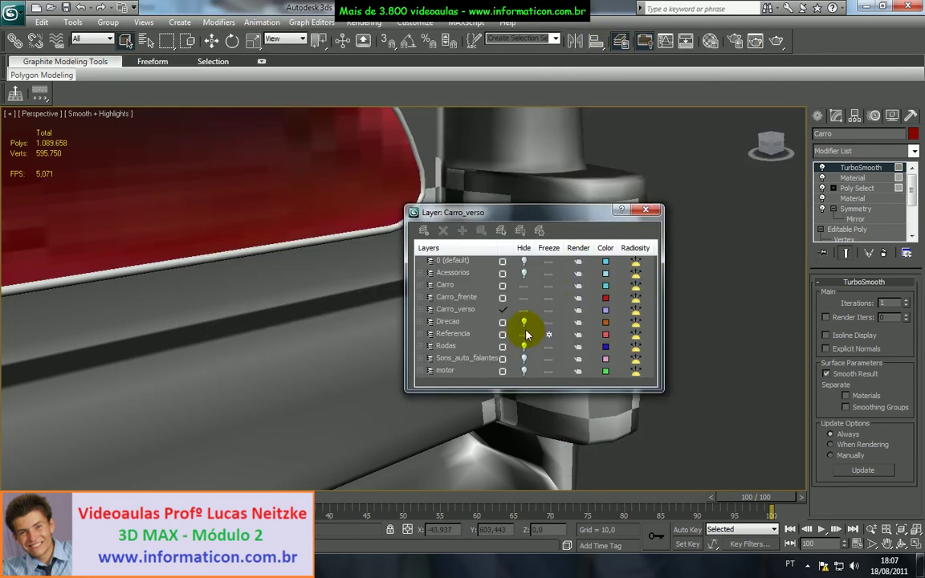
click(528, 335)
click(649, 212)
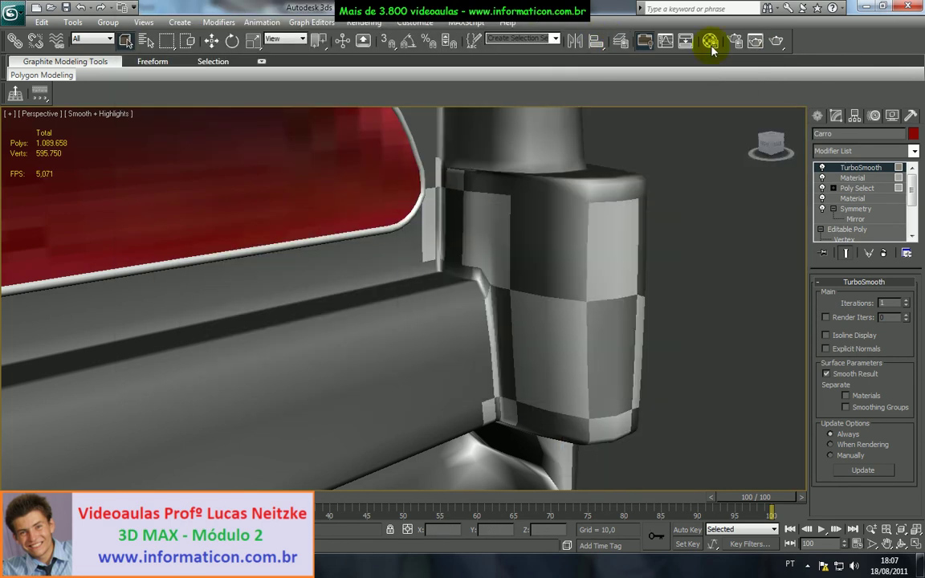
click(777, 43)
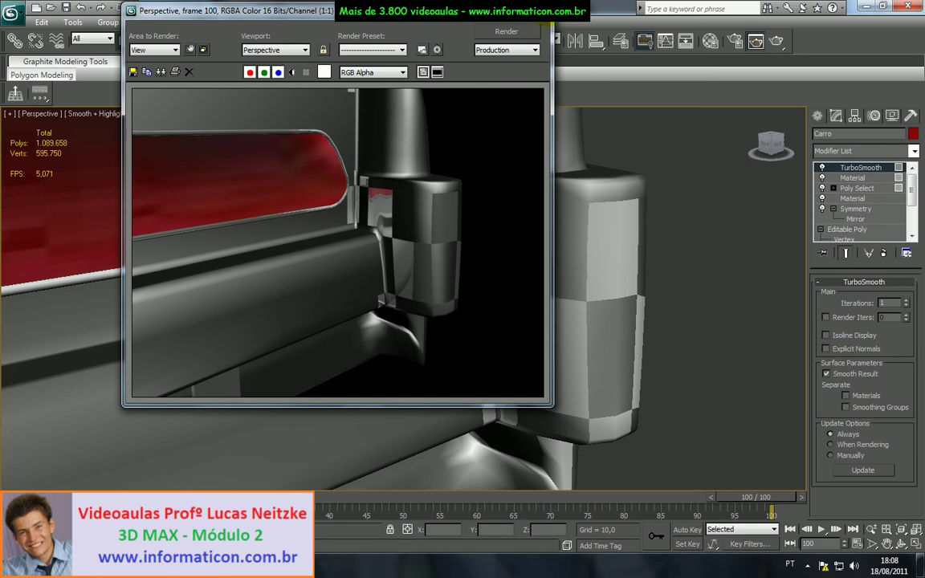
click(546, 9)
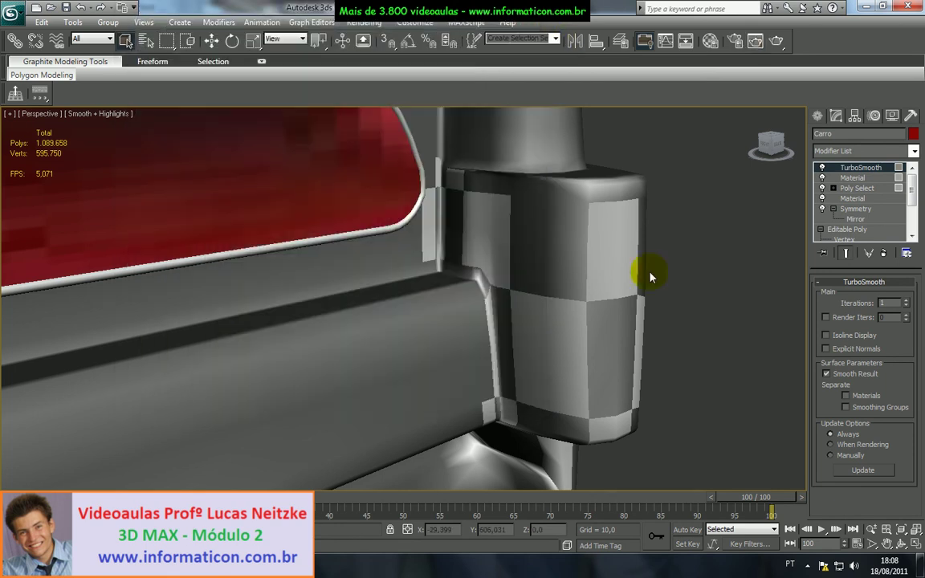
- Check the polygons chosen by Poly Select, and undo the reordering that put TurboSmooth at the top of the modifier stack
click(854, 188)
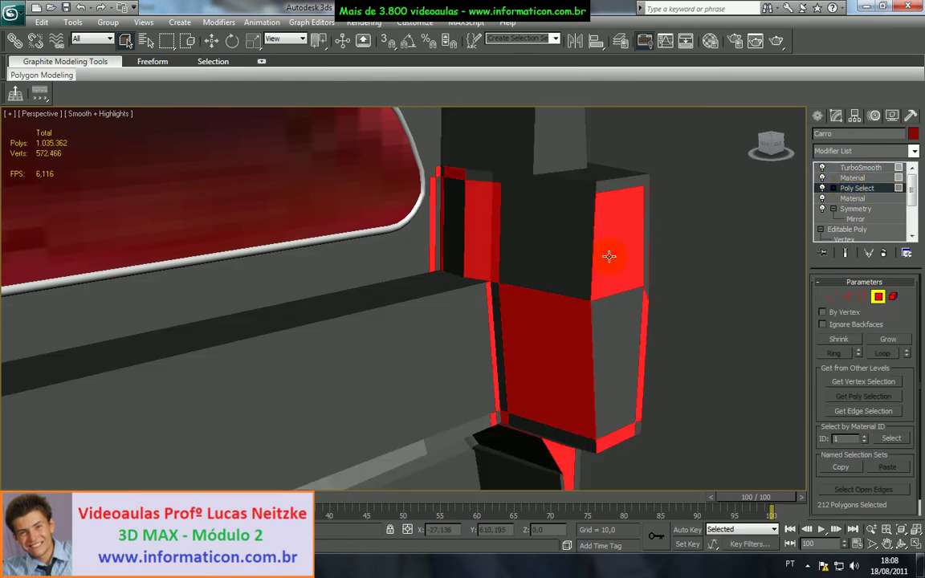
scroll(555, 281, down, 10)
alt+middle_drag(456, 320, 482, 294)
key(ctrl+z)
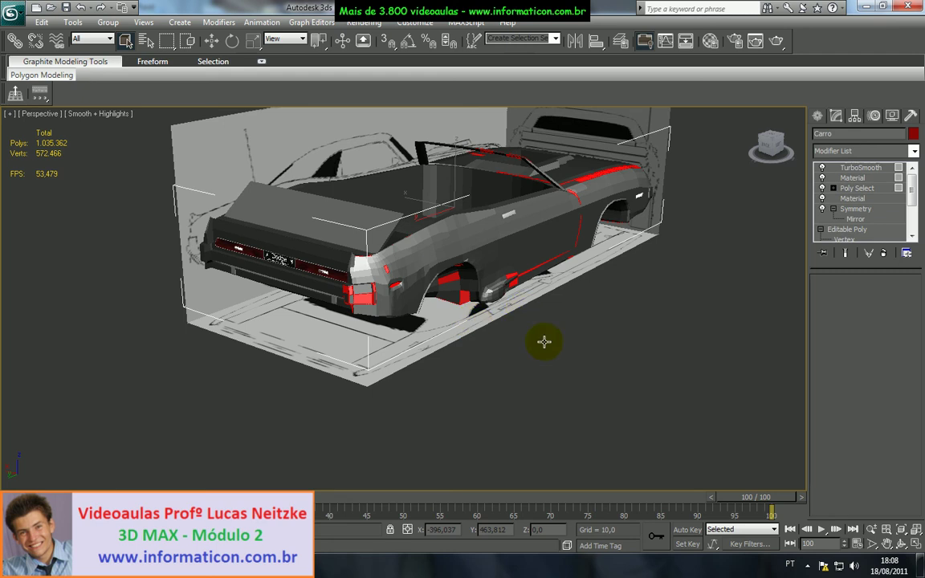
middle_drag(553, 296, 546, 335)
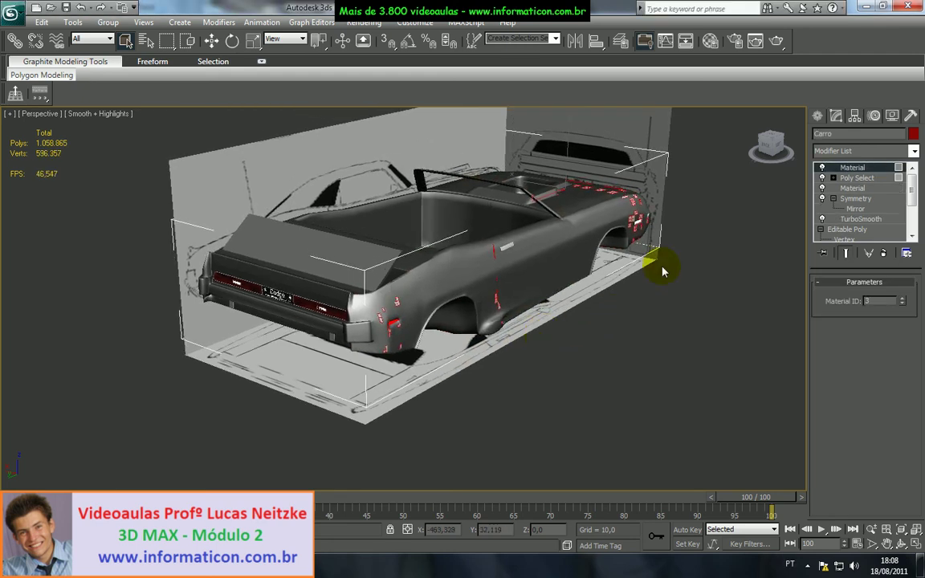
- Delete the topmost Material modifier and the Poly Select modifier beneath it from the car's stack
alt+middle_drag(608, 306, 387, 157)
alt+middle_drag(368, 238, 463, 241)
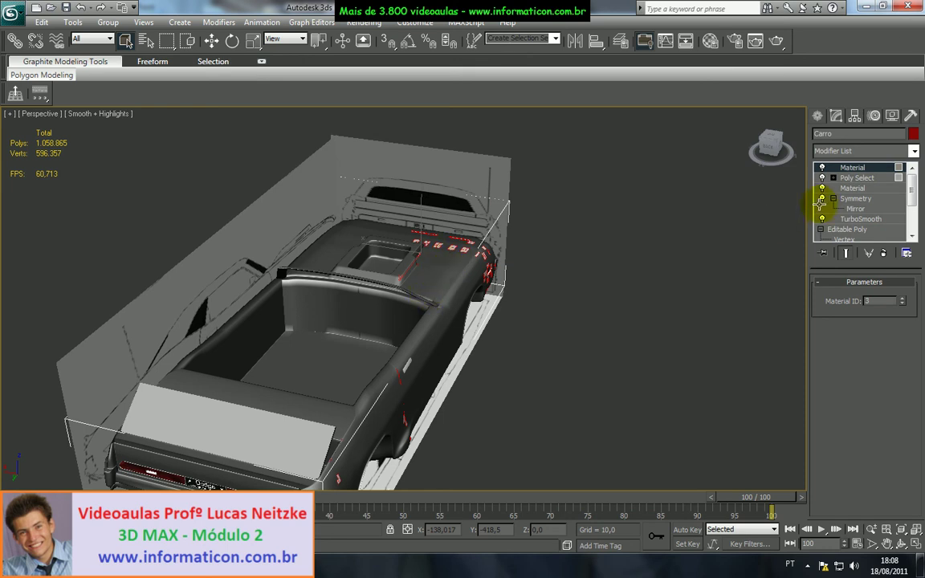
middle_drag(516, 434, 601, 284)
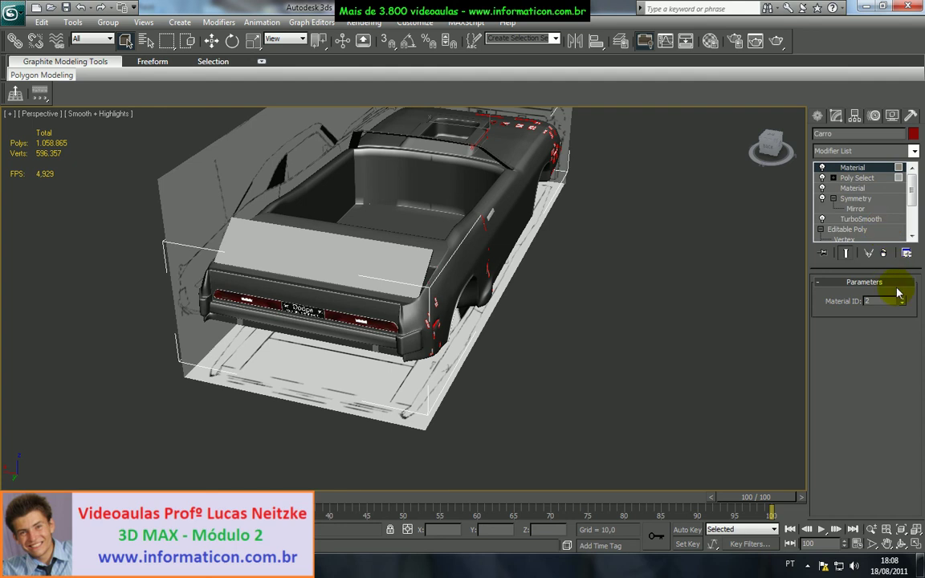
click(884, 253)
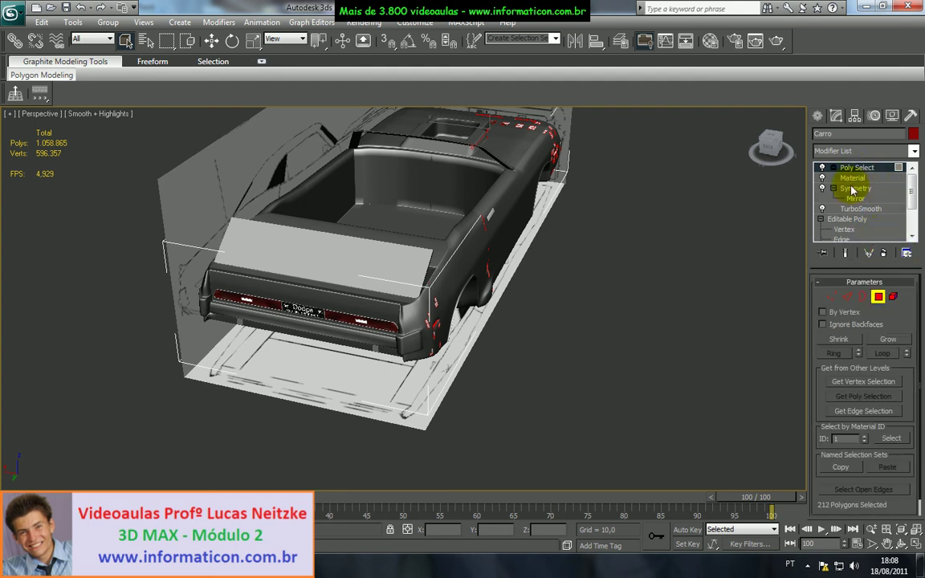
click(884, 253)
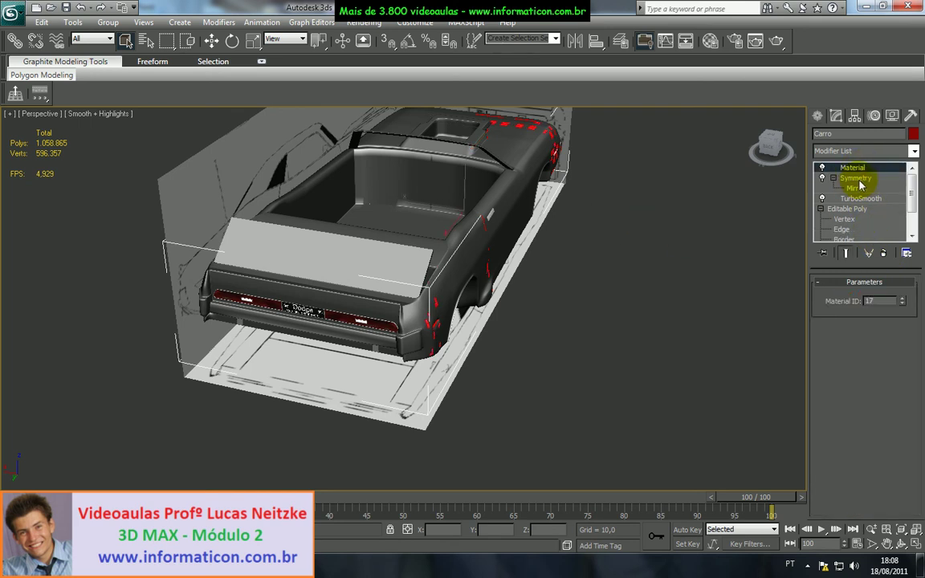
- Deselect the car, hide the Referencia layer and render the rear bumper and tail light in the Perspective view
click(538, 282)
mouse_move(538, 283)
middle_down()
mouse_move(506, 322)
mouse_move(520, 289)
mouse_move(412, 314)
mouse_move(582, 278)
mouse_move(347, 324)
mouse_move(258, 334)
mouse_move(243, 324)
middle_up()
scroll(586, 274, up, 6)
alt+middle_drag(415, 325, 758, 124)
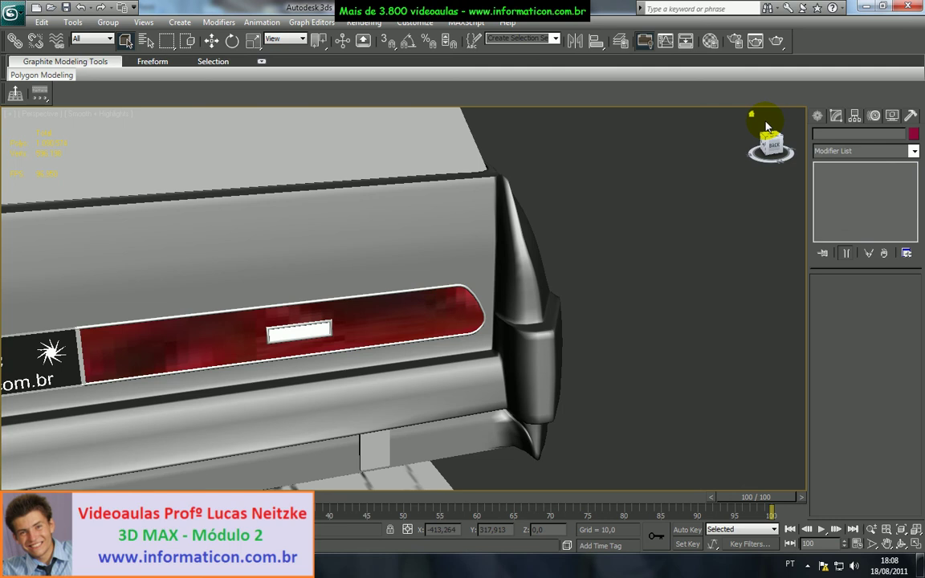
click(784, 39)
click(536, 9)
click(621, 41)
click(525, 334)
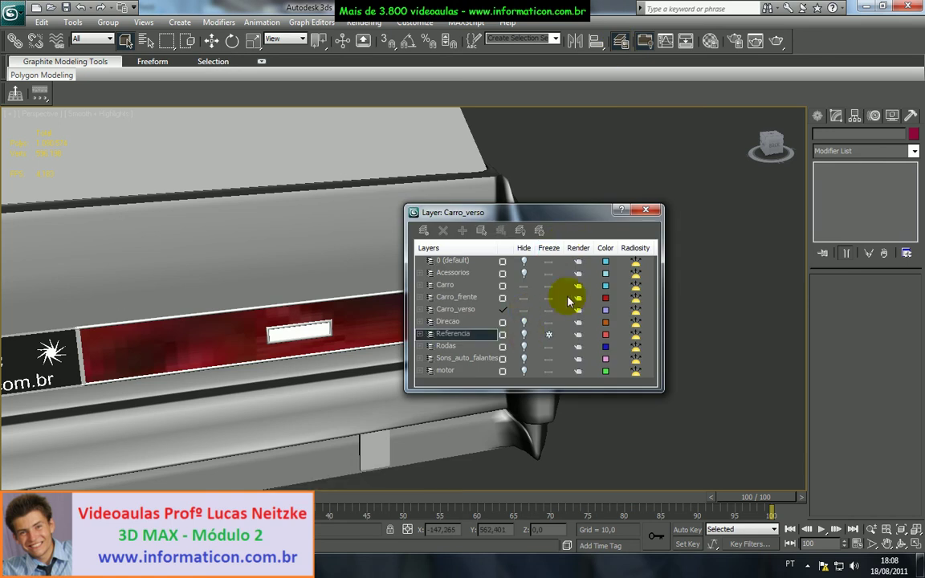
click(646, 210)
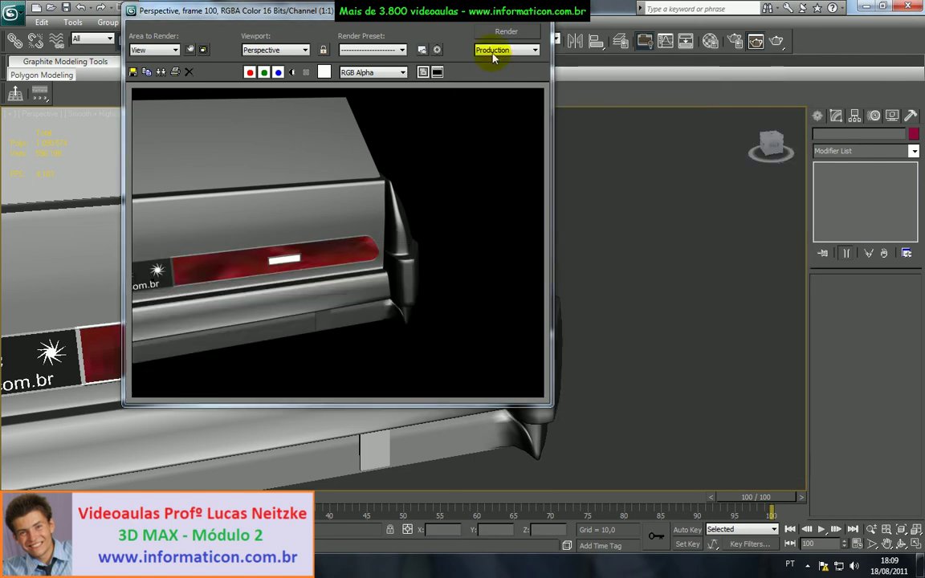
click(538, 14)
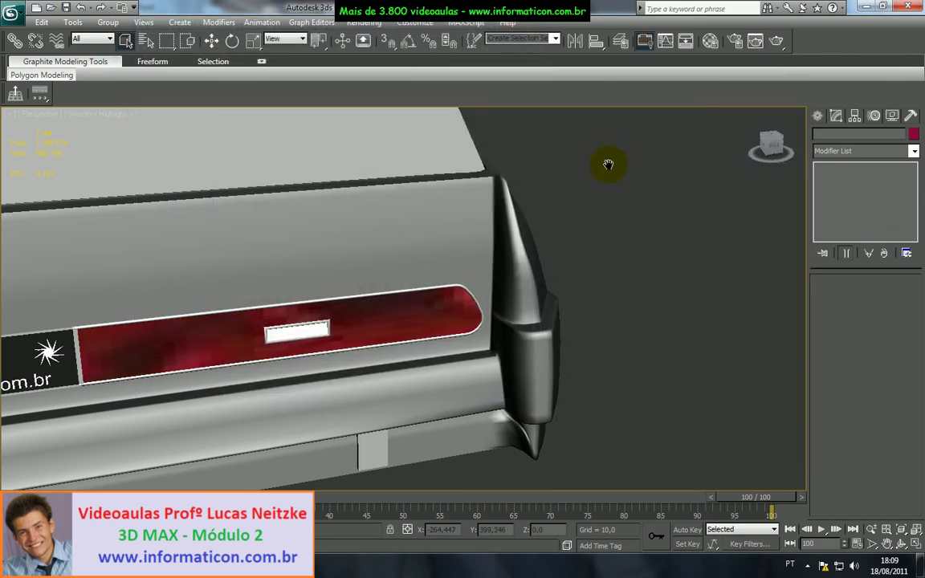
- Examine the whole car body from above, below, the front and the rear
scroll(608, 169, down, 4)
middle_drag(564, 206, 694, 248)
scroll(465, 287, down, 5)
alt+middle_drag(467, 285, 583, 200)
key(shift+z)
key(shift+z)
key(shift+z)
key(shift+z)
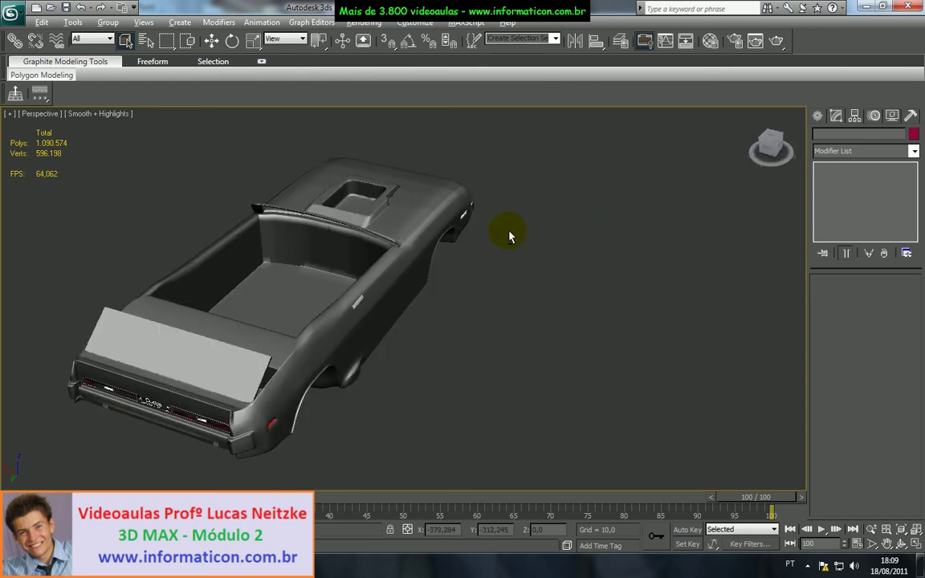
key(shift+z)
key(shift+z)
key(shift+z)
key(shift+z)
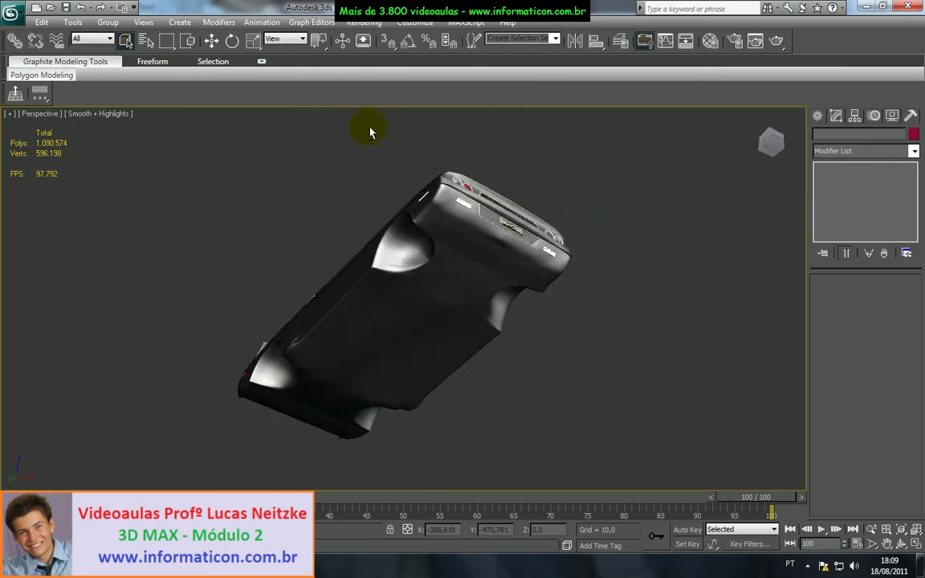
key(shift+z)
key(shift+z)
key(shift+z)
key(shift+z)
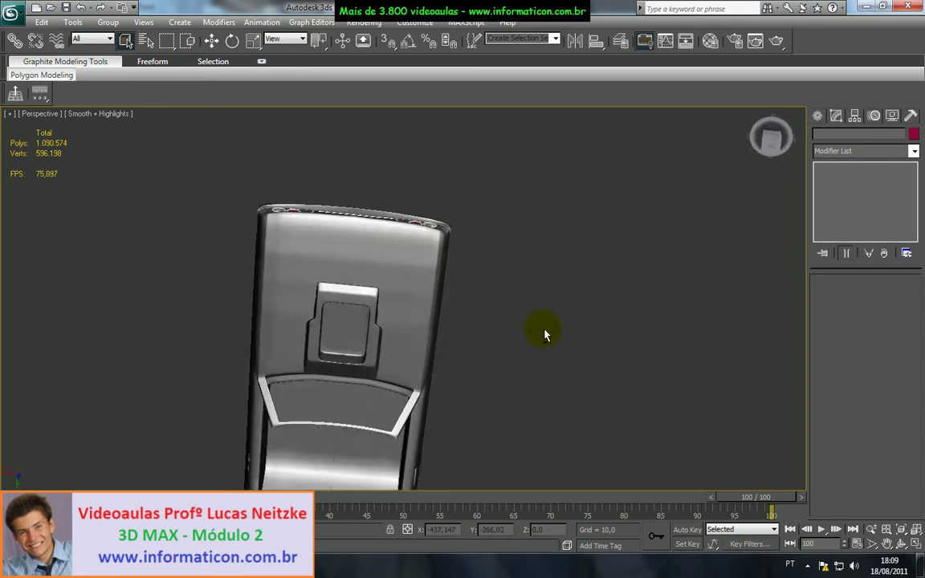
key(shift+z)
key(shift+z)
key(shift+z)
key(shift+z)
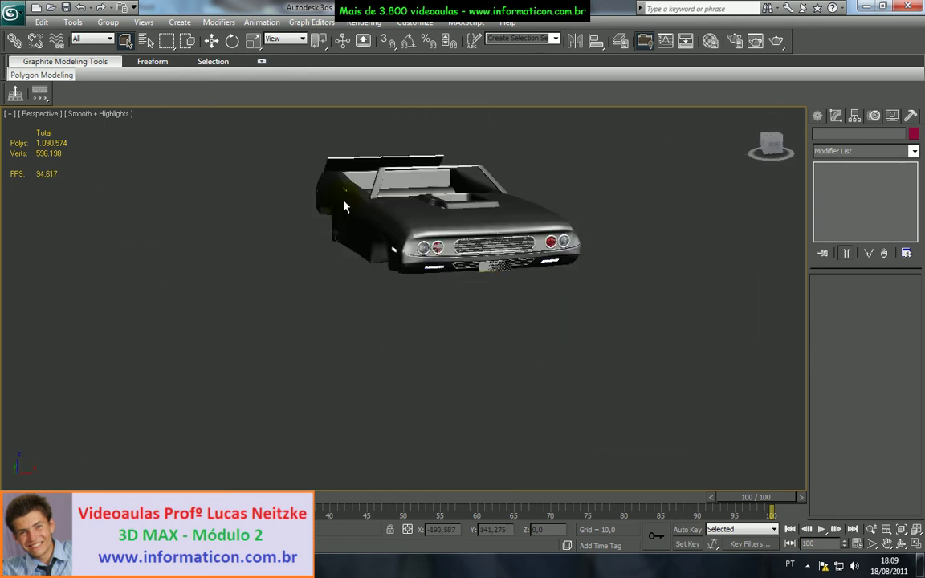
key(shift+z)
key(shift+z)
key(shift+z)
key(shift+z)
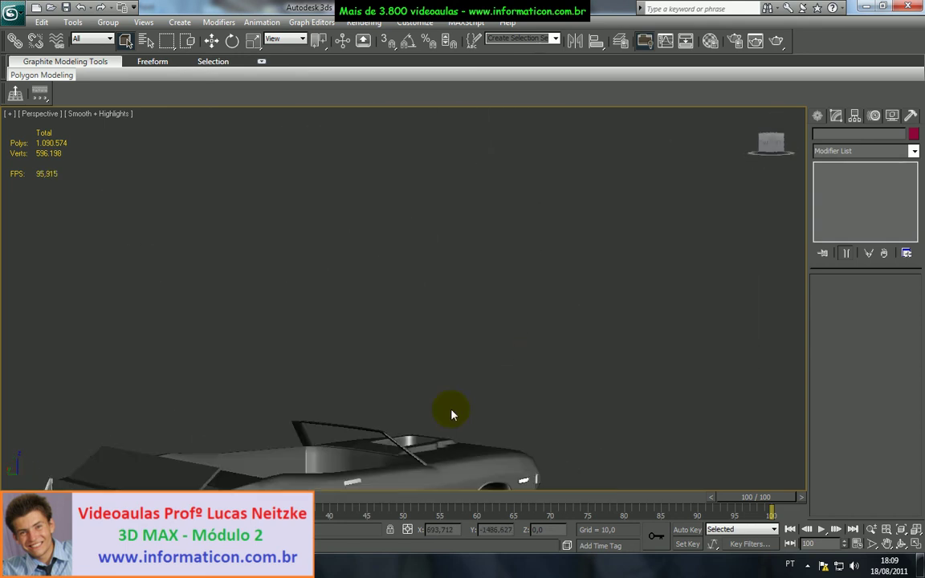
scroll(569, 240, up, 4)
middle_drag(561, 246, 468, 381)
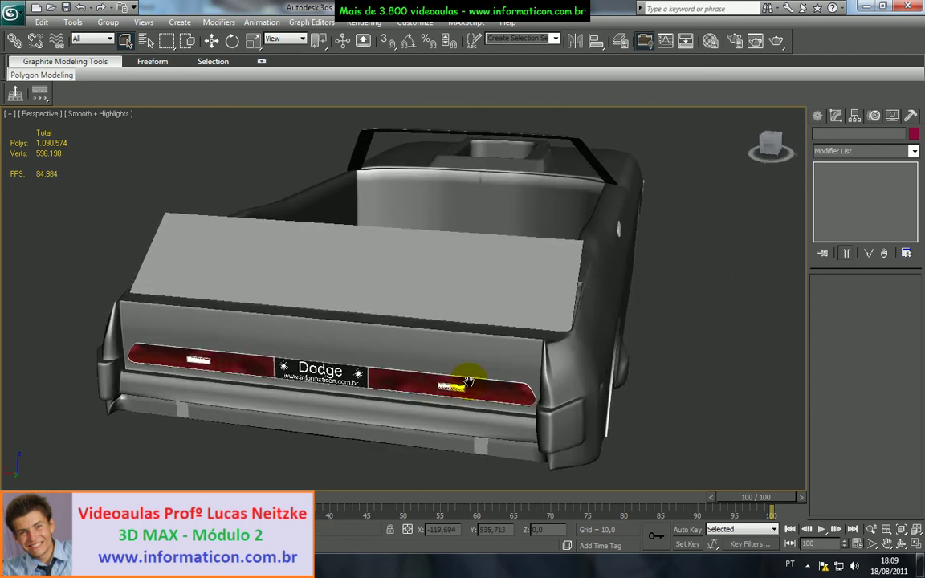